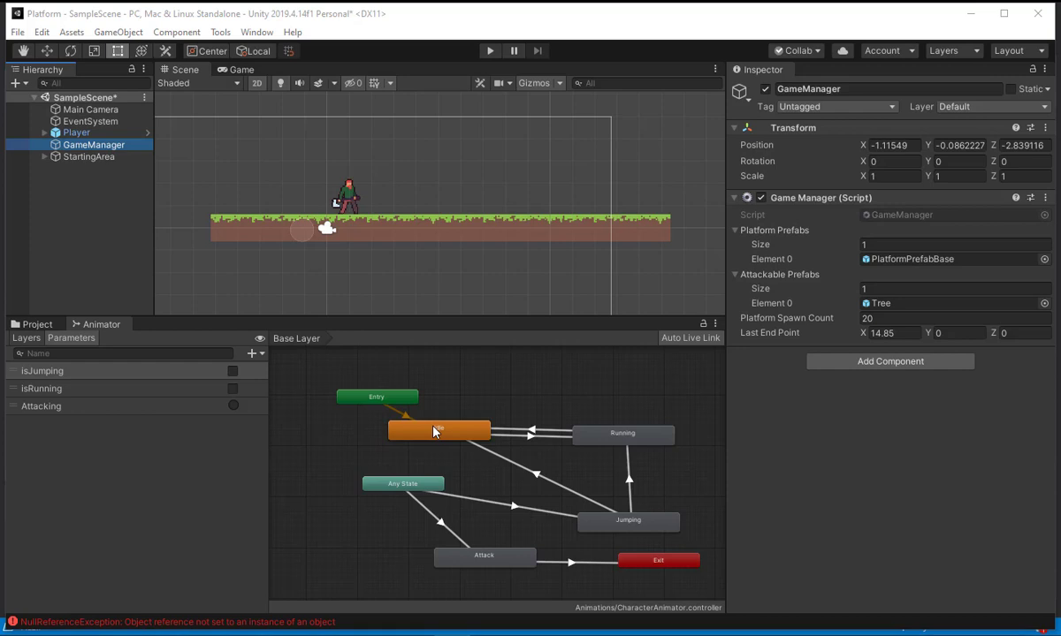
Step: Examine the motion settings and outgoing transitions of the Idle and Running states in the Base Layer graph
{"action": "left_click", "coordinate": [434, 431]}
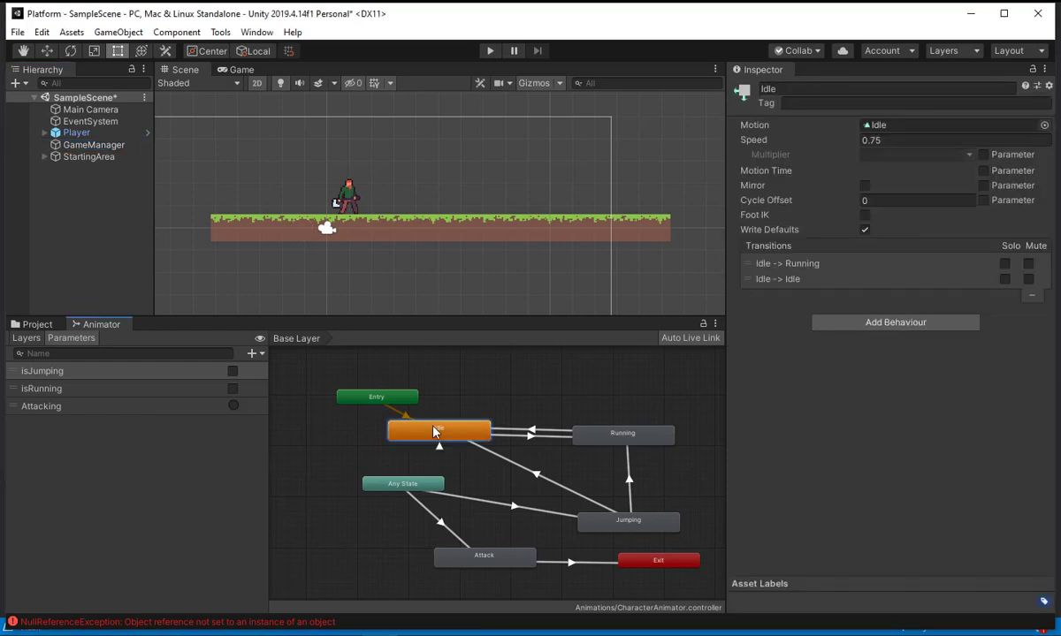
{"action": "right_click", "coordinate": [479, 429]}
{"action": "left_click", "coordinate": [607, 411]}
{"action": "left_click", "coordinate": [623, 438]}
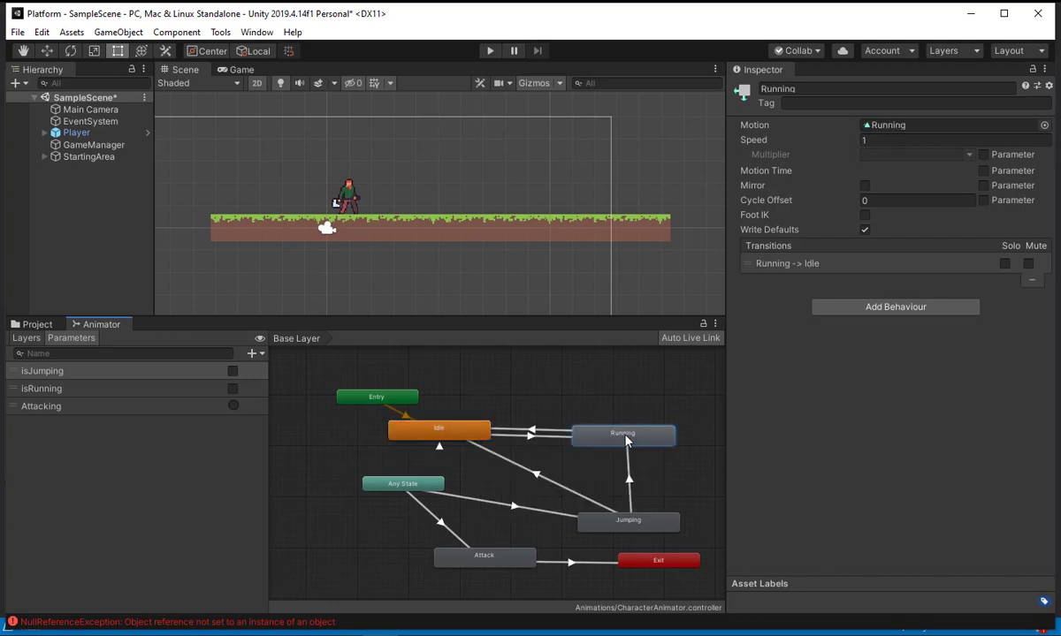
{"action": "left_click", "coordinate": [474, 434]}
{"action": "left_click", "coordinate": [610, 440]}
{"action": "left_click", "coordinate": [432, 434]}
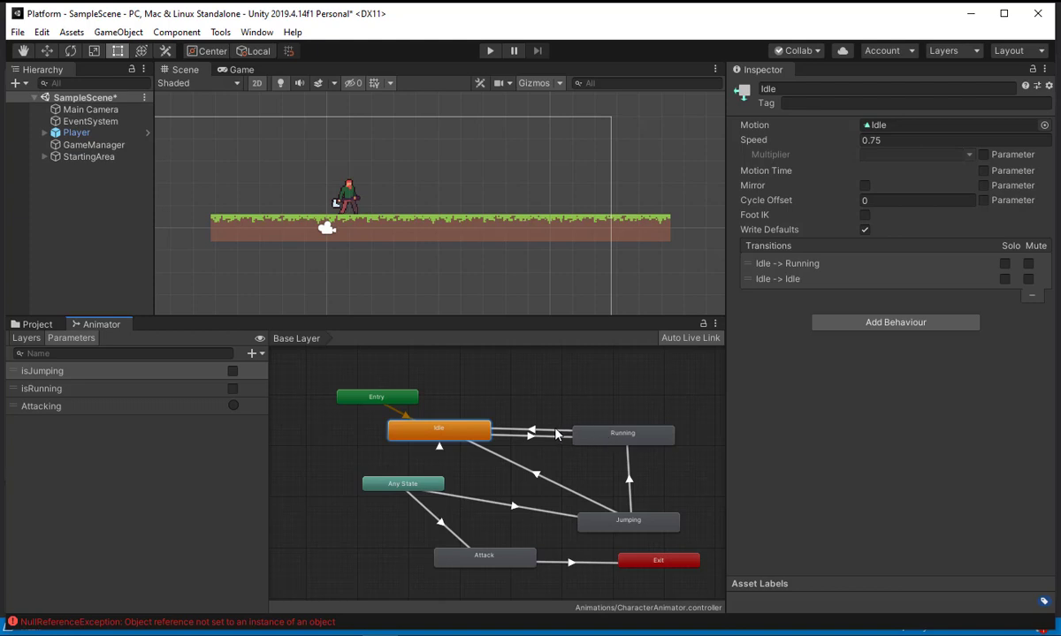
{"action": "right_click", "coordinate": [628, 435]}
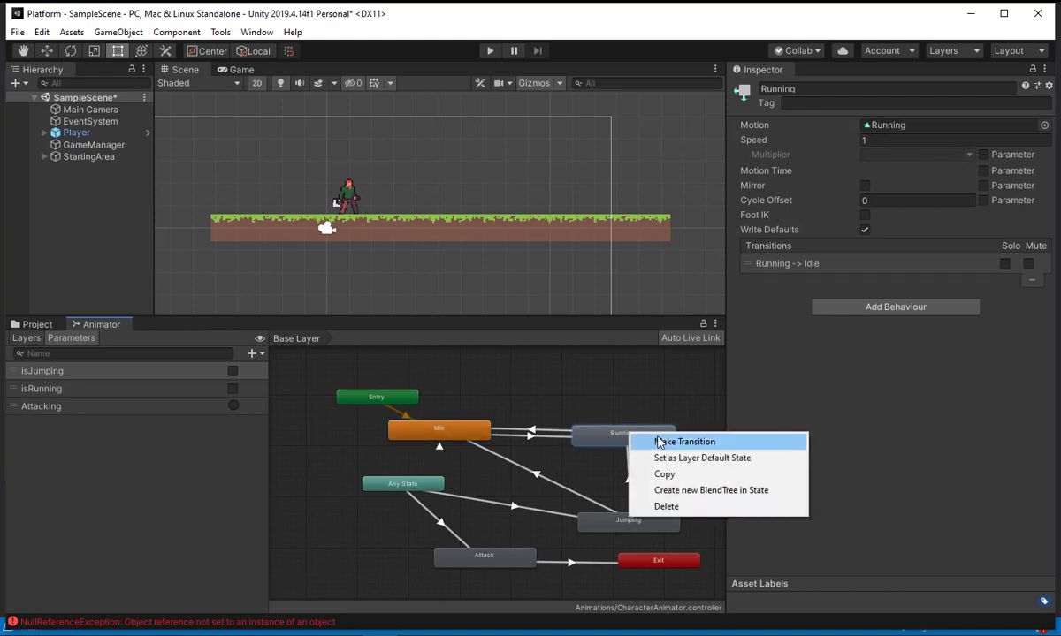
{"action": "left_click", "coordinate": [495, 406]}
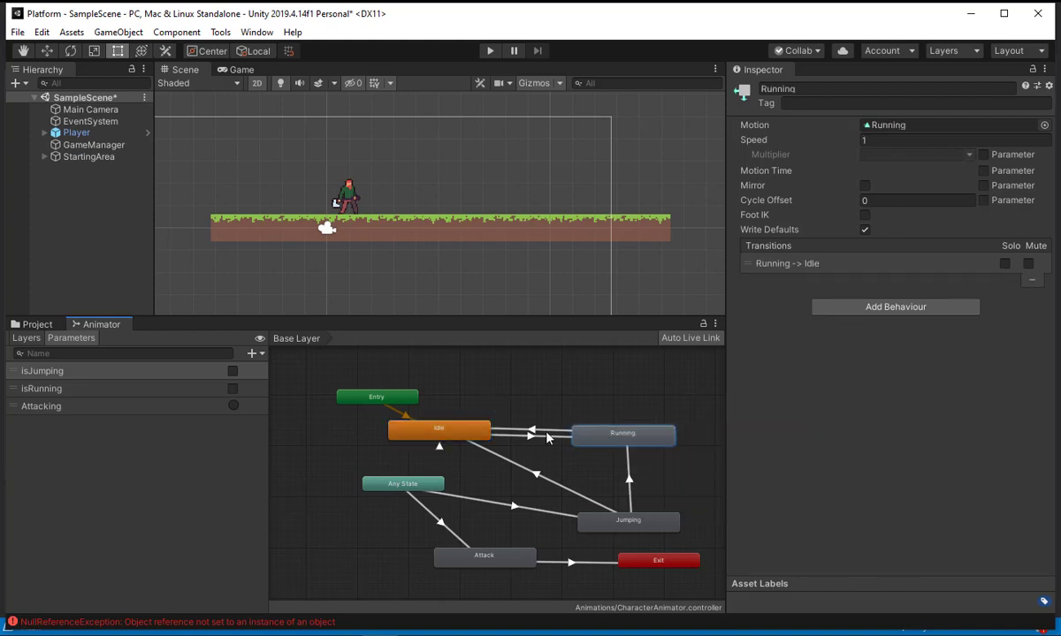
Step: Inspect the Idle state's self-transition and the transitions leaving Any State
{"action": "left_click", "coordinate": [438, 449]}
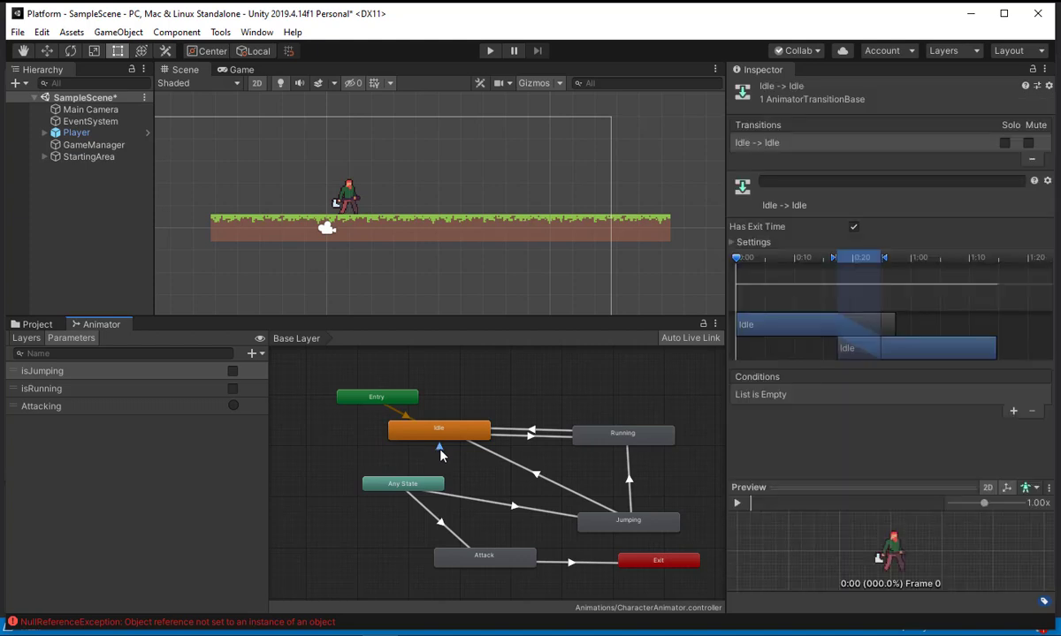
{"action": "left_click", "coordinate": [521, 410]}
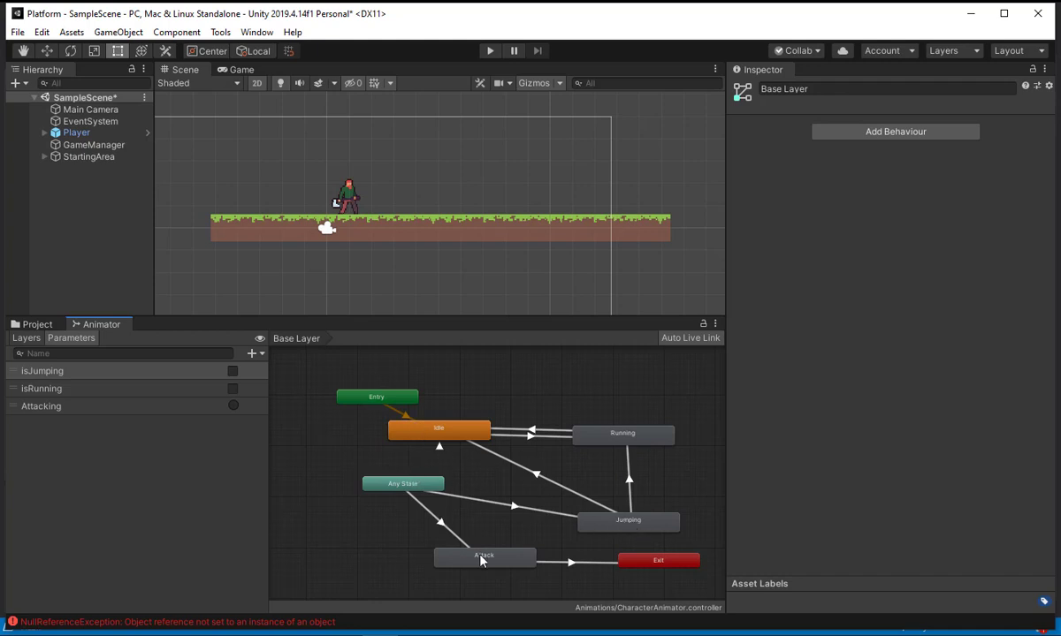
{"action": "left_click", "coordinate": [407, 488]}
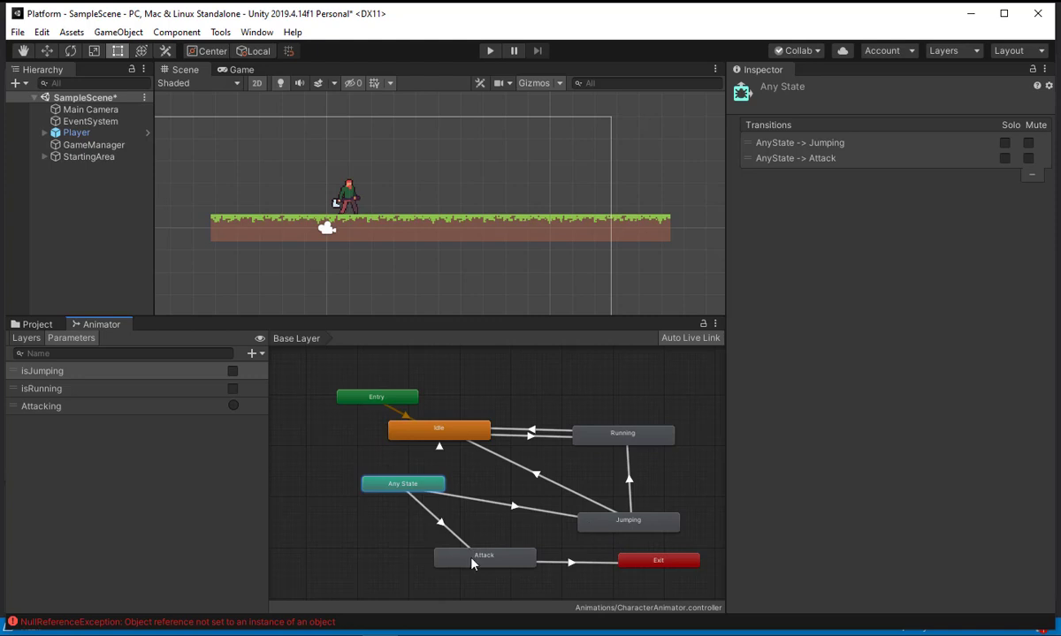
Step: Add a transition from the Running state to the Jumping state
{"action": "right_click", "coordinate": [610, 435]}
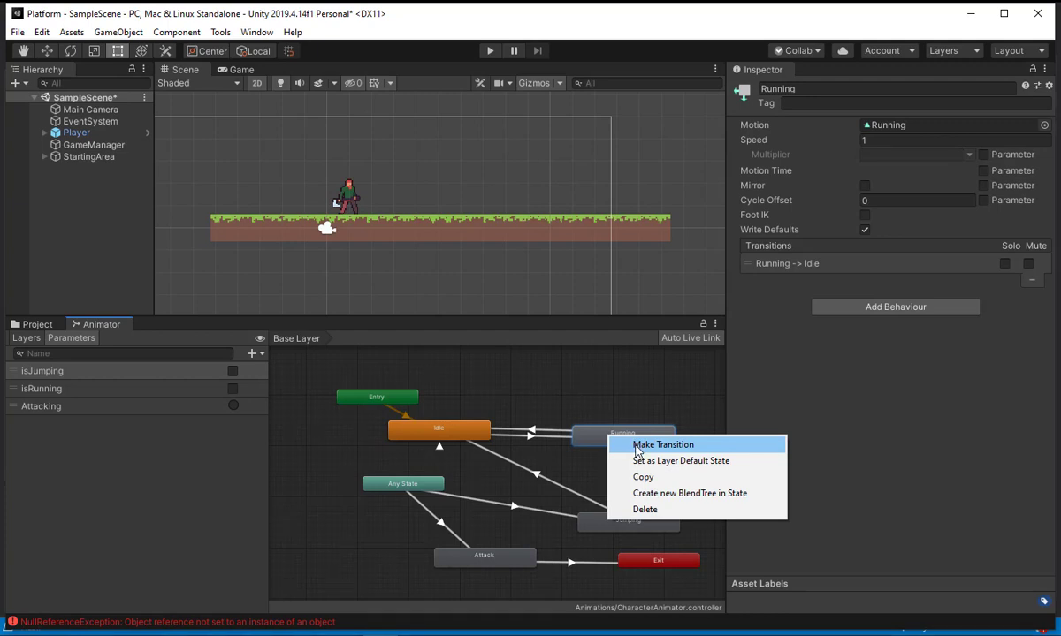
{"action": "left_click", "coordinate": [663, 446]}
{"action": "left_click", "coordinate": [623, 525]}
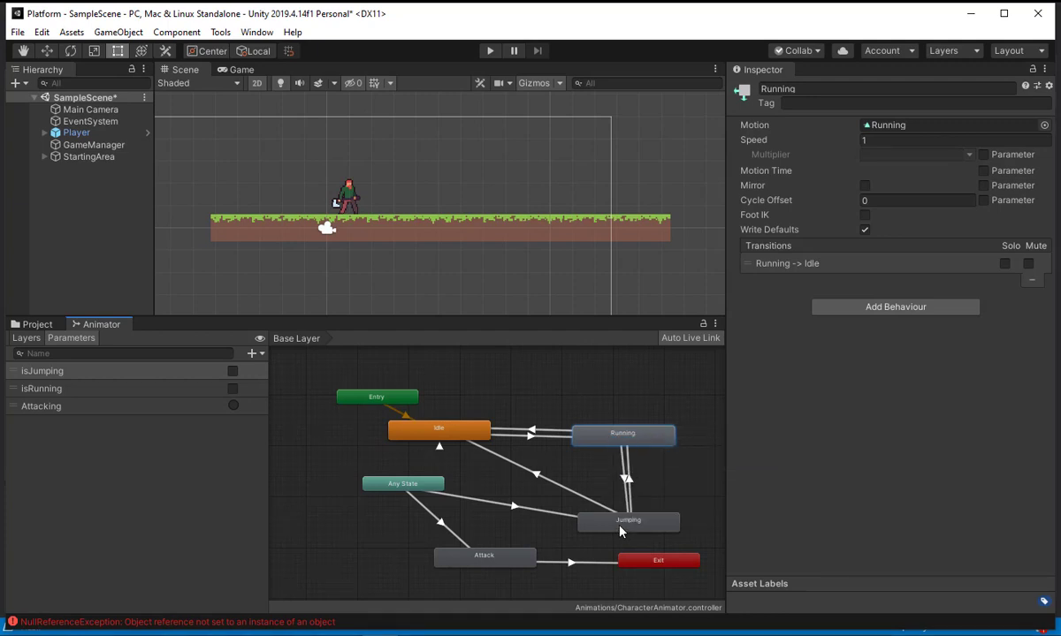
{"action": "left_click", "coordinate": [486, 555]}
{"action": "left_click", "coordinate": [616, 525]}
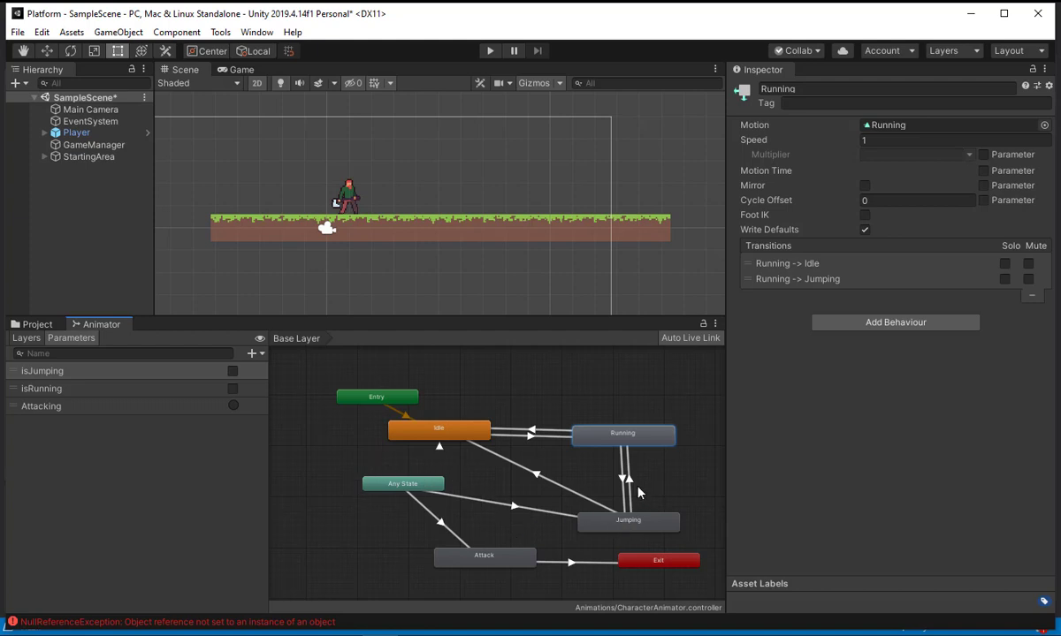
Step: Compare the two transitions between Running and Jumping, along with the Jumping state's own settings
{"action": "left_click", "coordinate": [622, 488]}
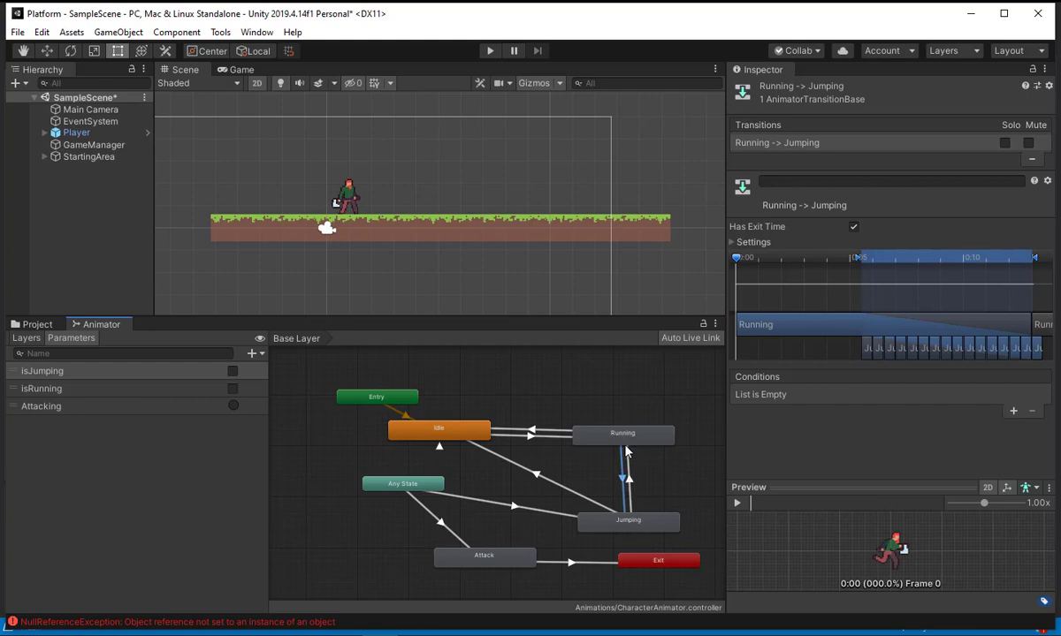
{"action": "left_click", "coordinate": [641, 520]}
{"action": "left_click", "coordinate": [628, 484]}
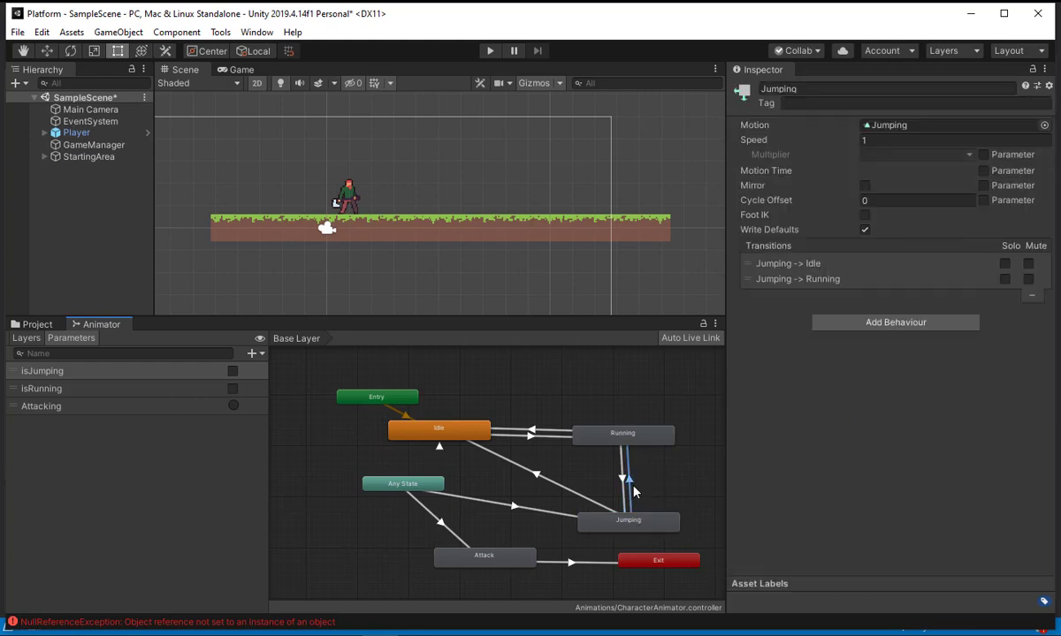
{"action": "left_click", "coordinate": [644, 527]}
{"action": "left_click", "coordinate": [638, 500]}
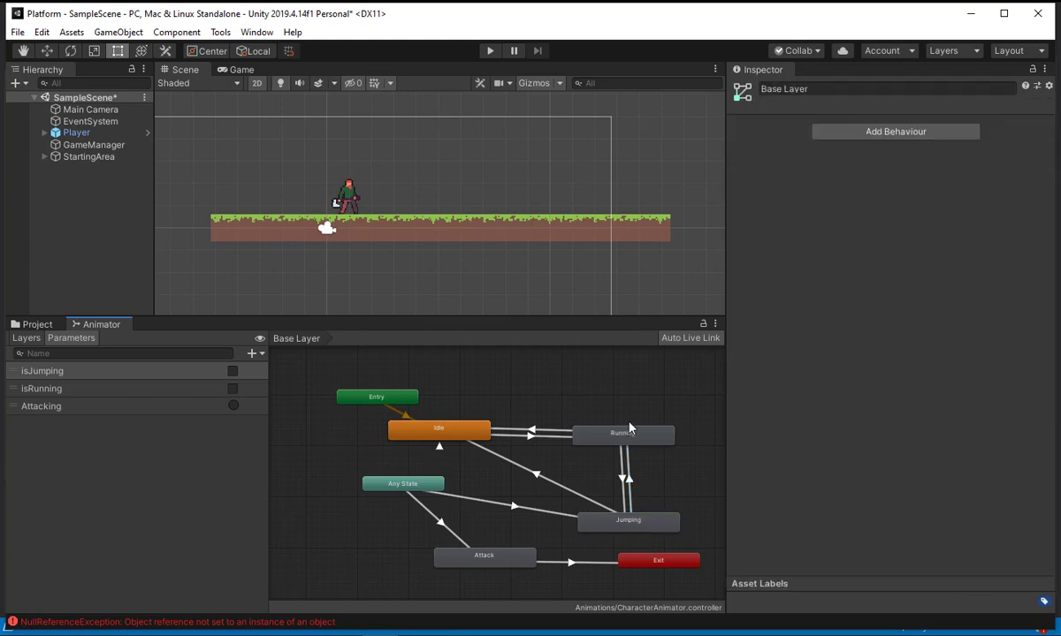
Step: Review the Running to Jumping transition's timeline and delete that transition
{"action": "left_click", "coordinate": [624, 474]}
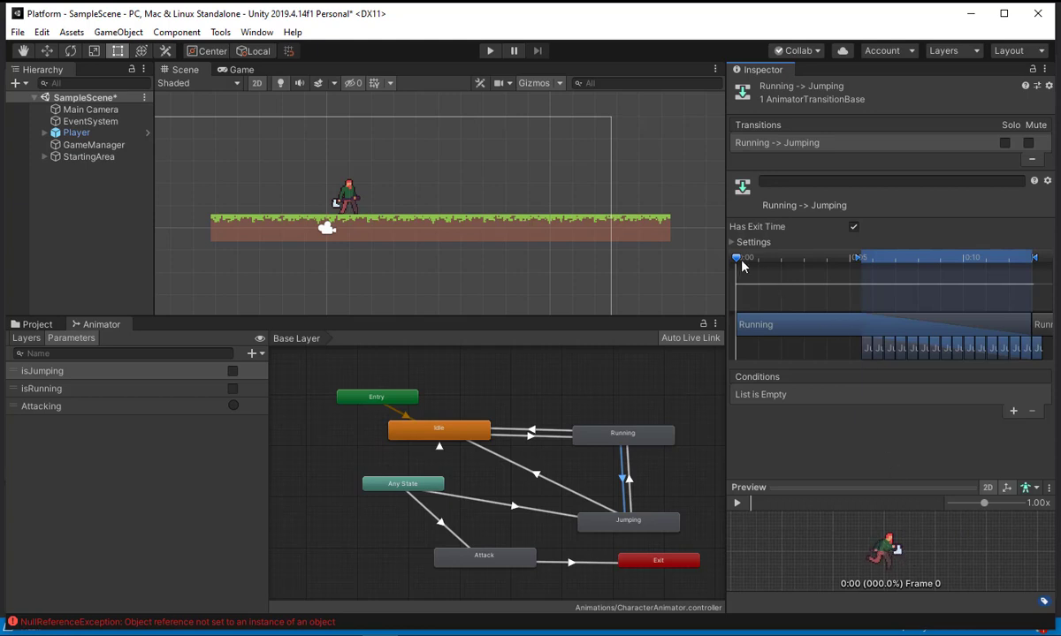
{"action": "scroll", "coordinate": [954, 356], "scroll_direction": "down", "scroll_amount": 4}
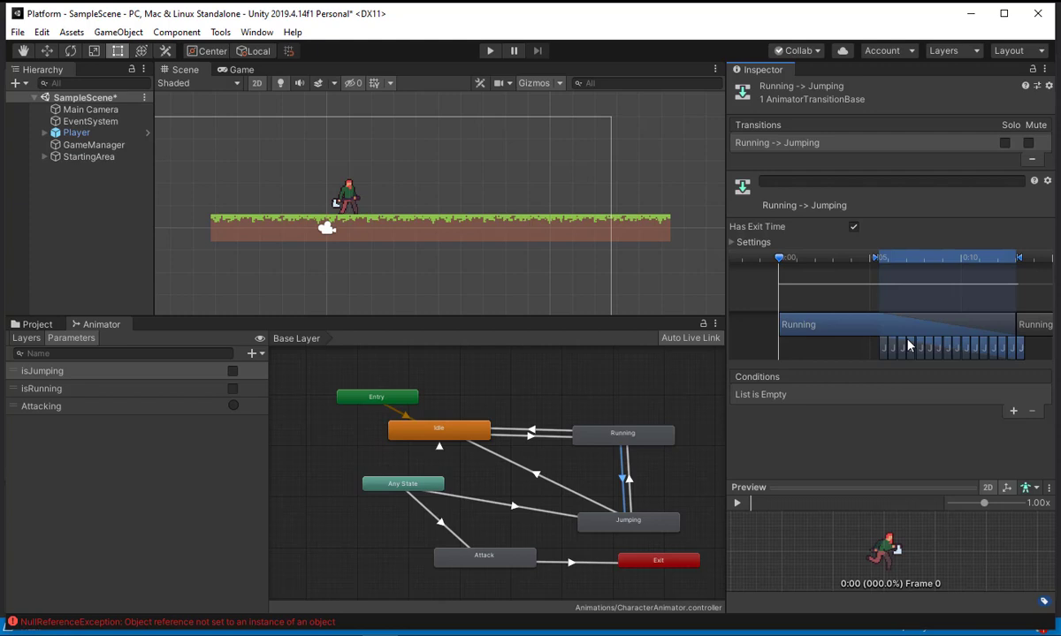
{"action": "left_click", "coordinate": [624, 476]}
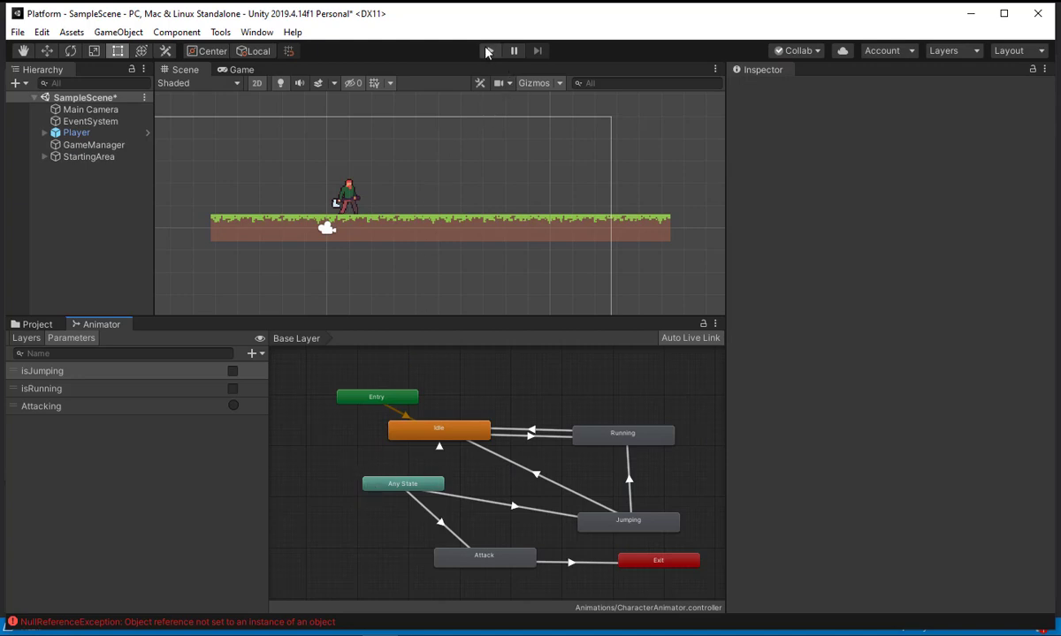
Step: Start Play mode and enlarge the Game view, keeping the whole animator state graph in sight below it
{"action": "left_click", "coordinate": [489, 51]}
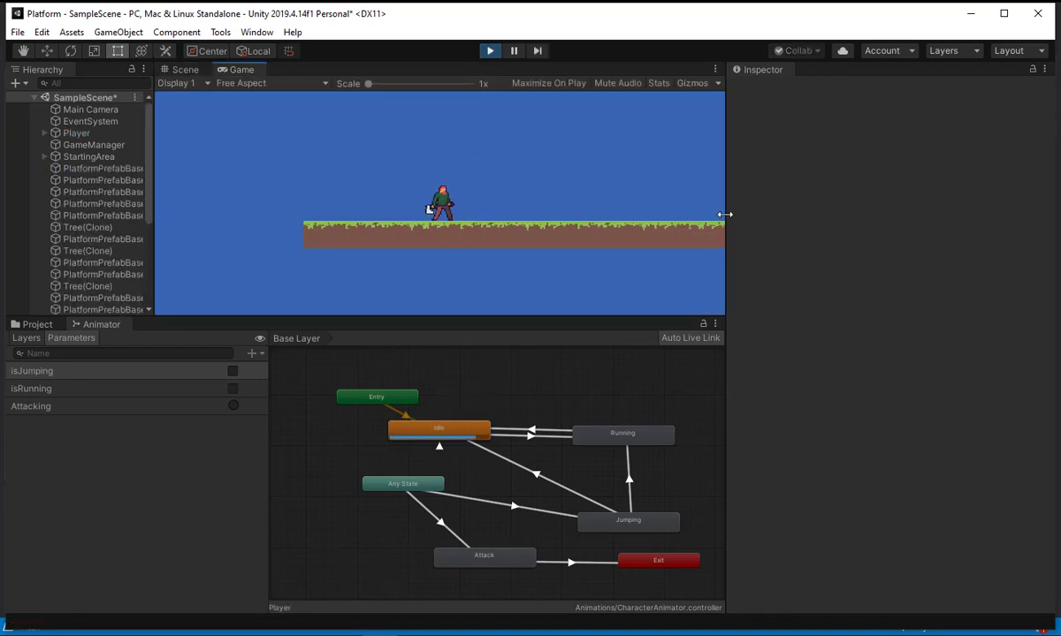
{"action": "left_click_drag", "start_coordinate": [726, 216], "coordinate": [924, 225]}
{"action": "left_click_drag", "start_coordinate": [587, 310], "coordinate": [570, 380]}
{"action": "middle_click_drag", "start_coordinate": [534, 464], "coordinate": [510, 507]}
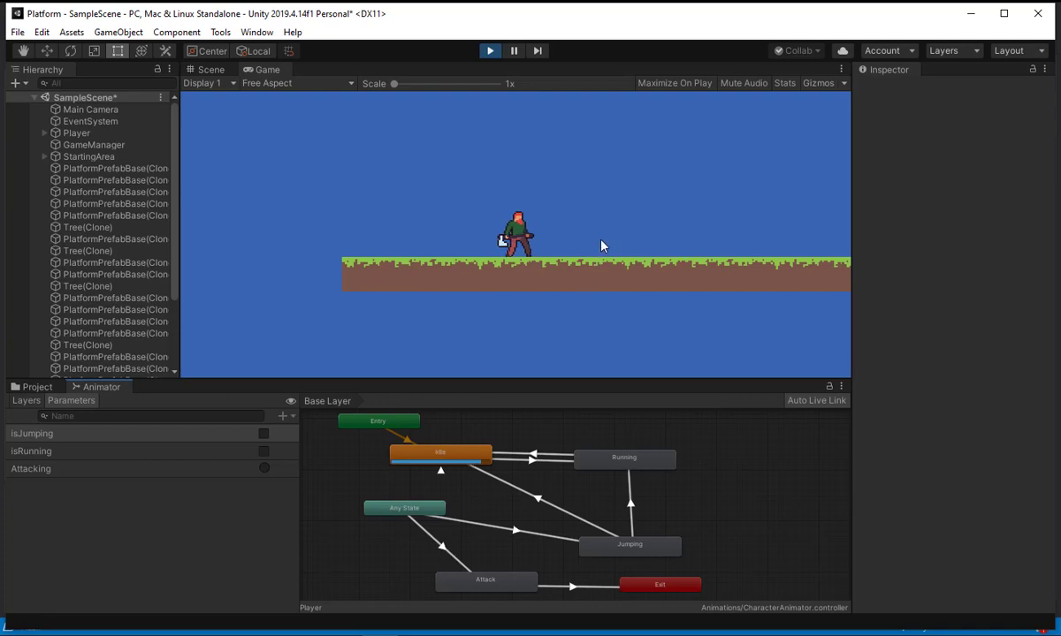
Step: Run the character back and forth on the starting platform to watch the state graph switch between Idle and Running
{"action": "key", "text": "Right"}
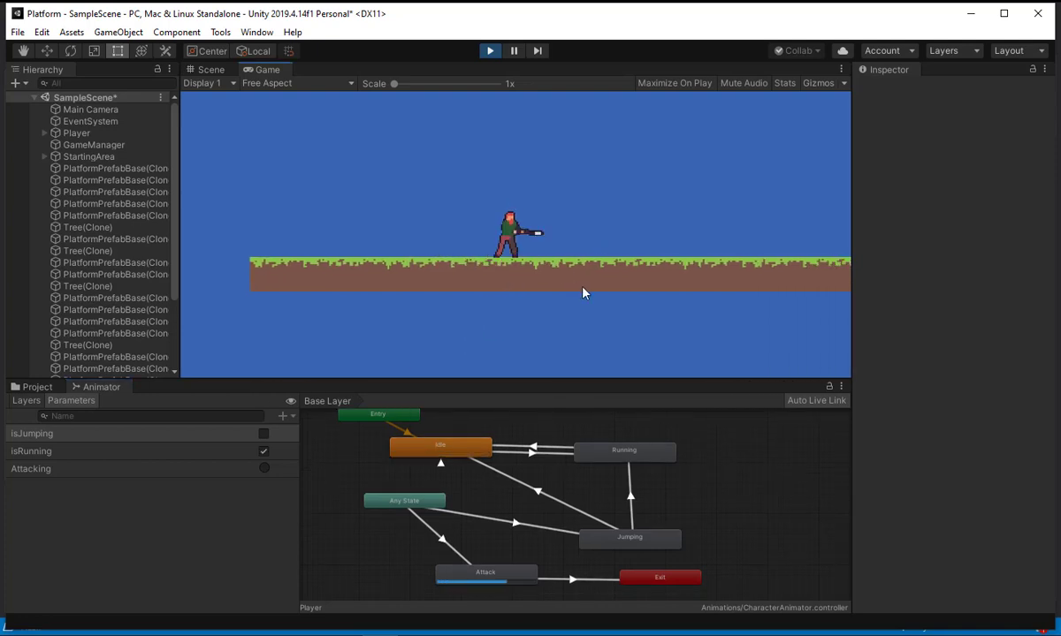
{"action": "key", "text": "Left"}
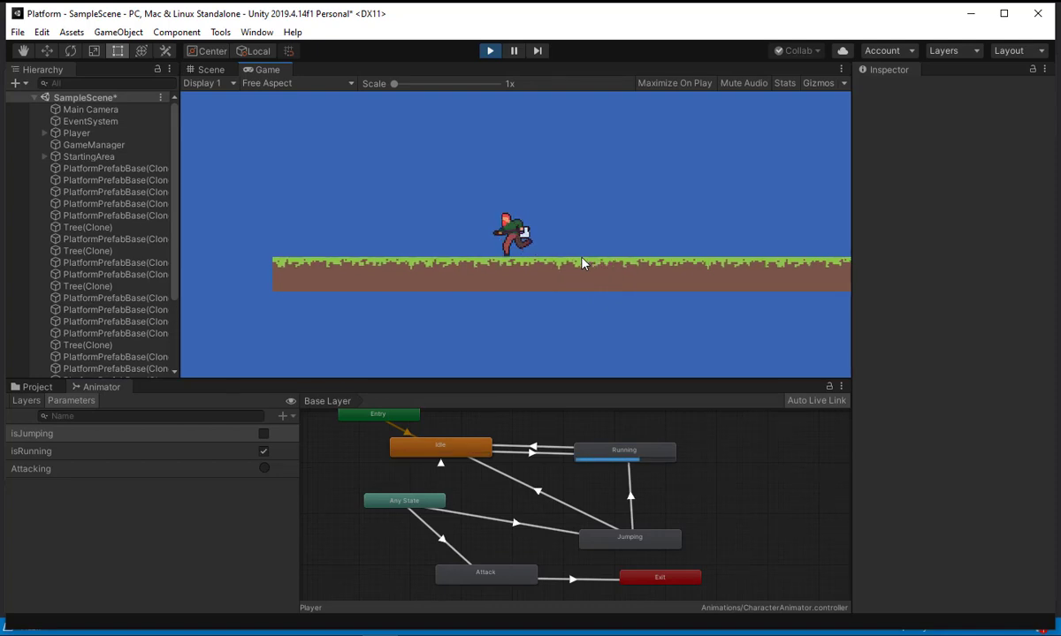
{"action": "key", "text": "space"}
{"action": "key", "text": "Right"}
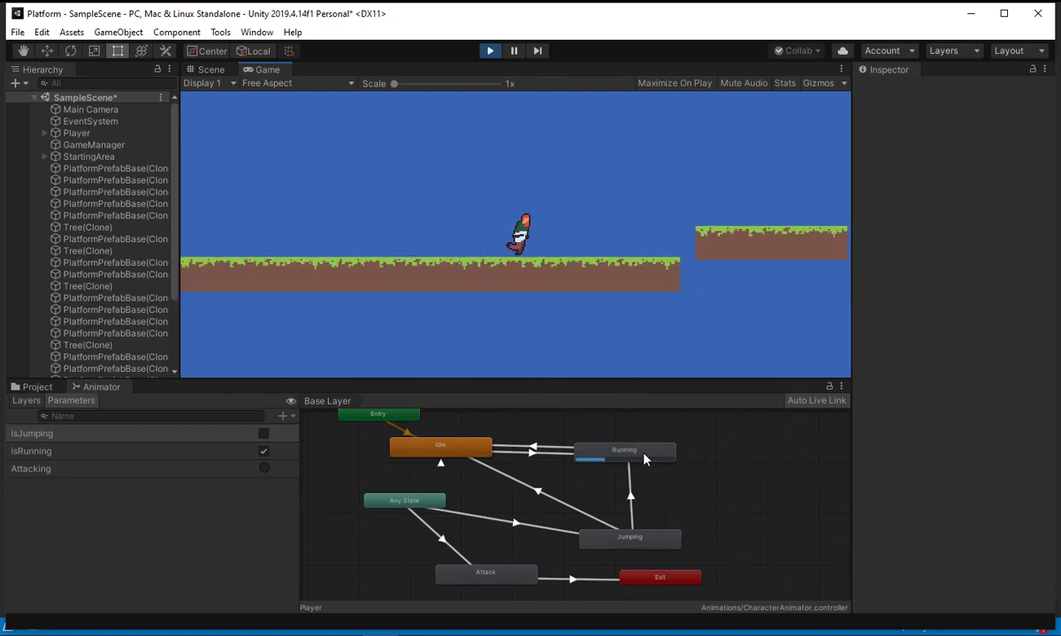
{"action": "key", "text": "Left"}
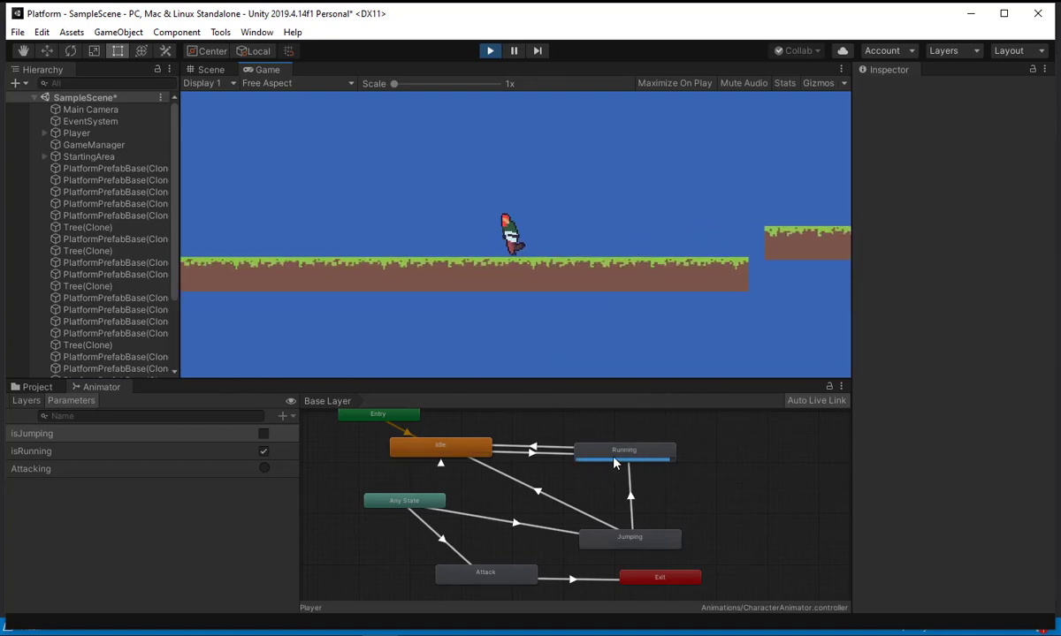
{"action": "key", "text": "Right"}
{"action": "key", "text": "Left"}
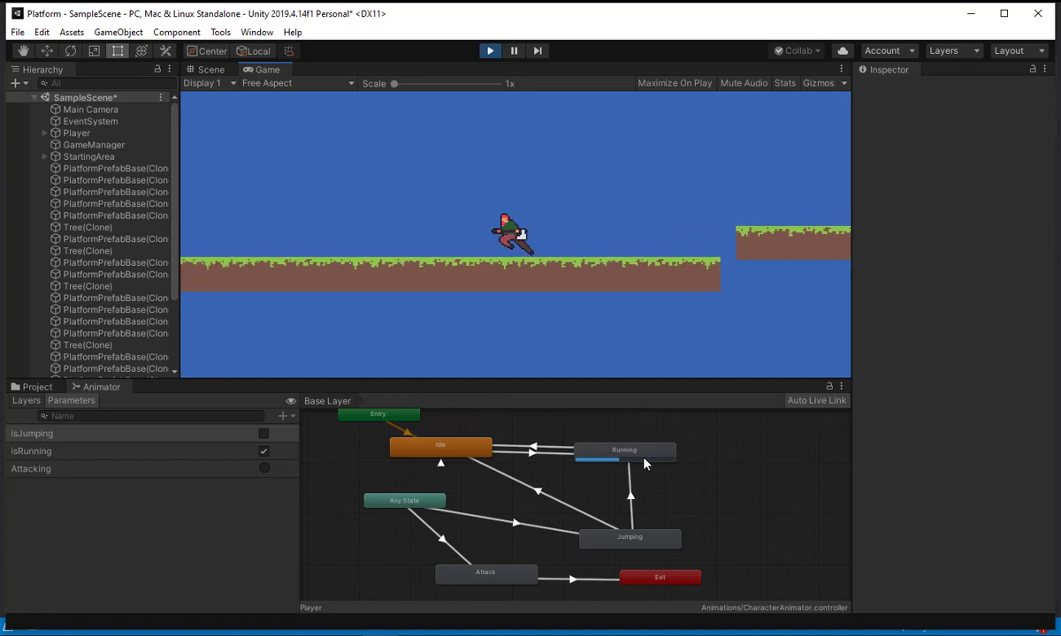
{"action": "key", "text": "Right"}
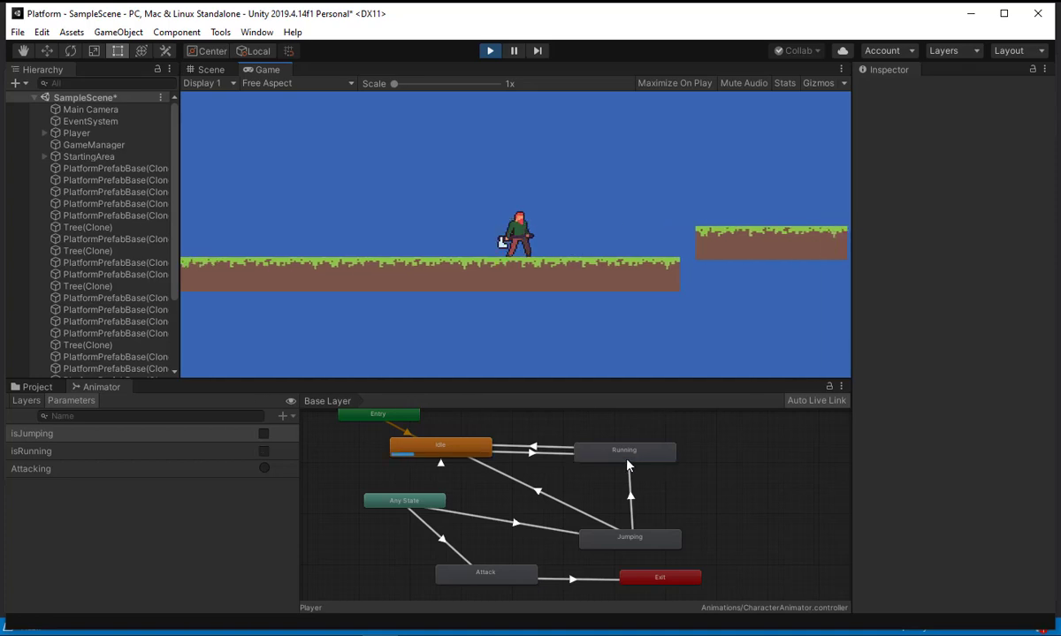
Step: Inspect the Running to Idle transition and its isRunning condition, together with the two states it connects
{"action": "left_click", "coordinate": [545, 448]}
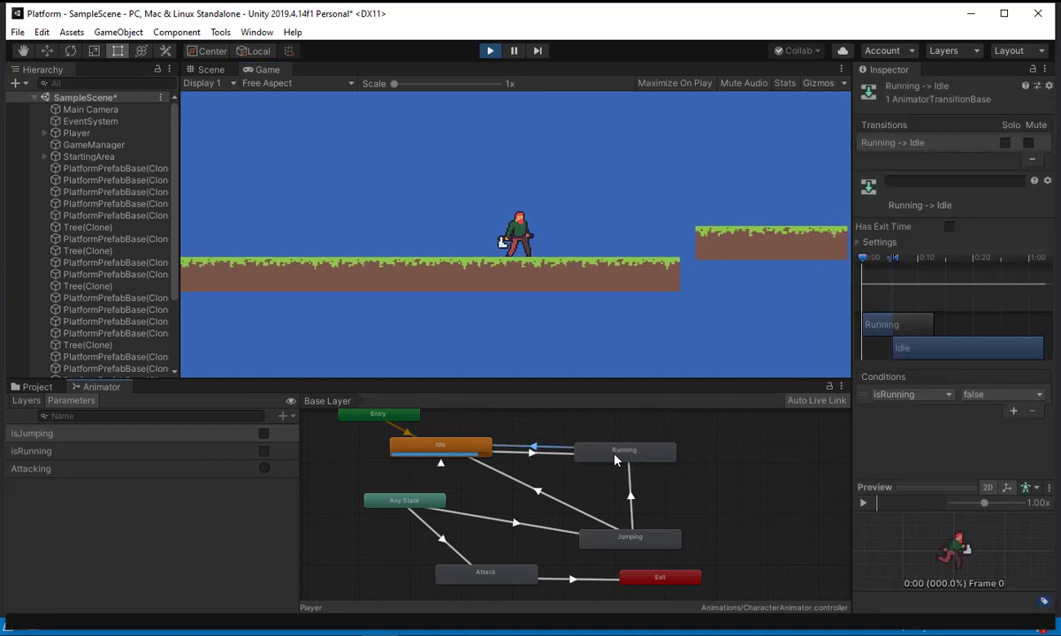
{"action": "left_click", "coordinate": [459, 456]}
{"action": "left_click", "coordinate": [619, 452]}
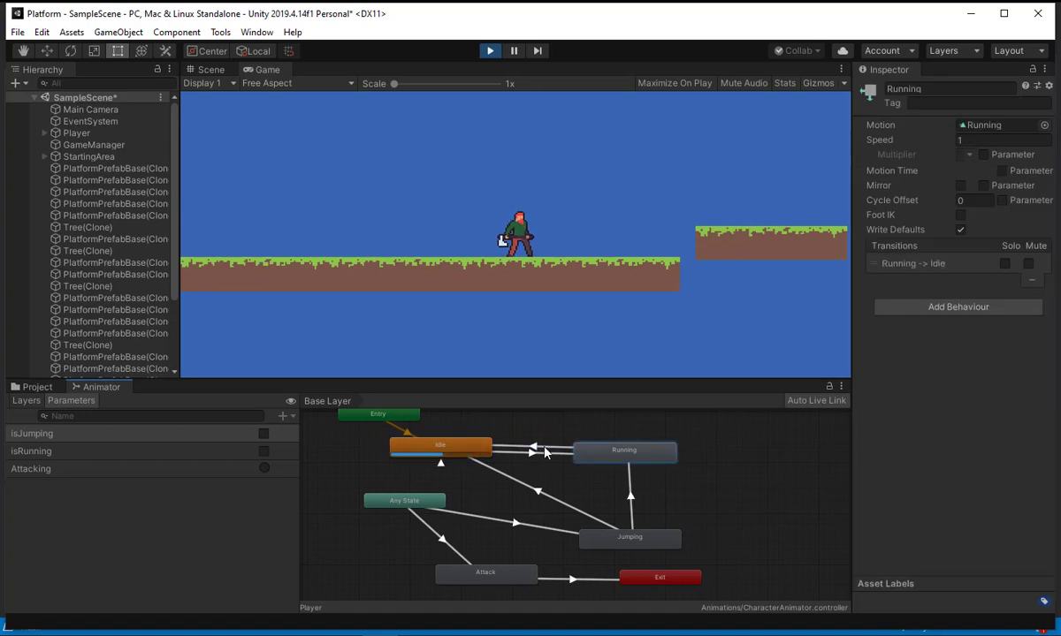
{"action": "left_click", "coordinate": [557, 446]}
{"action": "left_click", "coordinate": [610, 452]}
{"action": "left_click", "coordinate": [557, 448]}
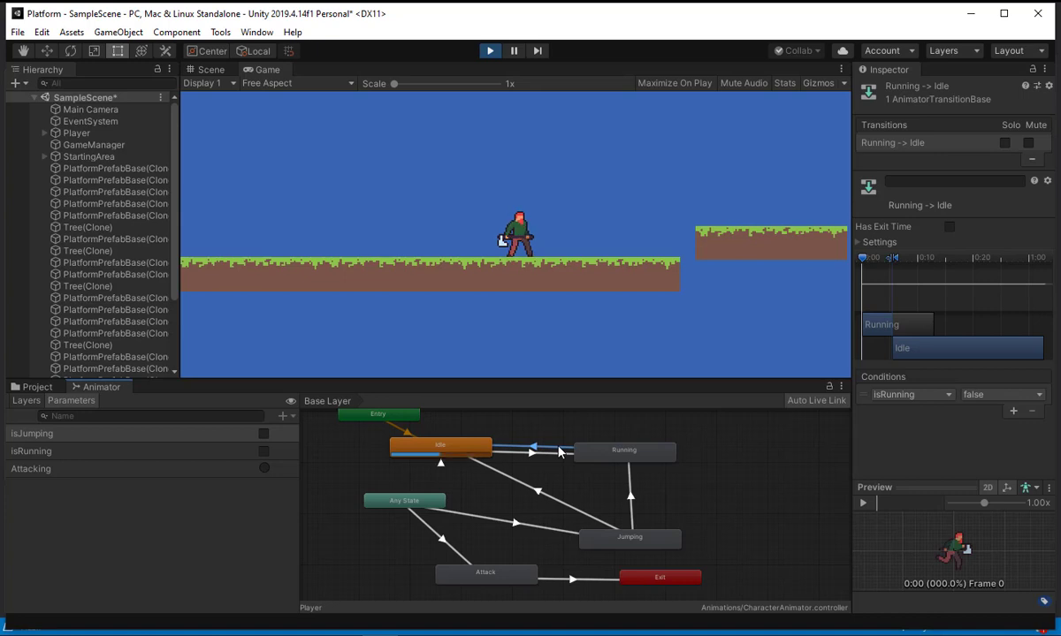
Step: Run and jump the character across the platforms to watch the Jumping state being triggered from Any State
{"action": "key", "text": "Right"}
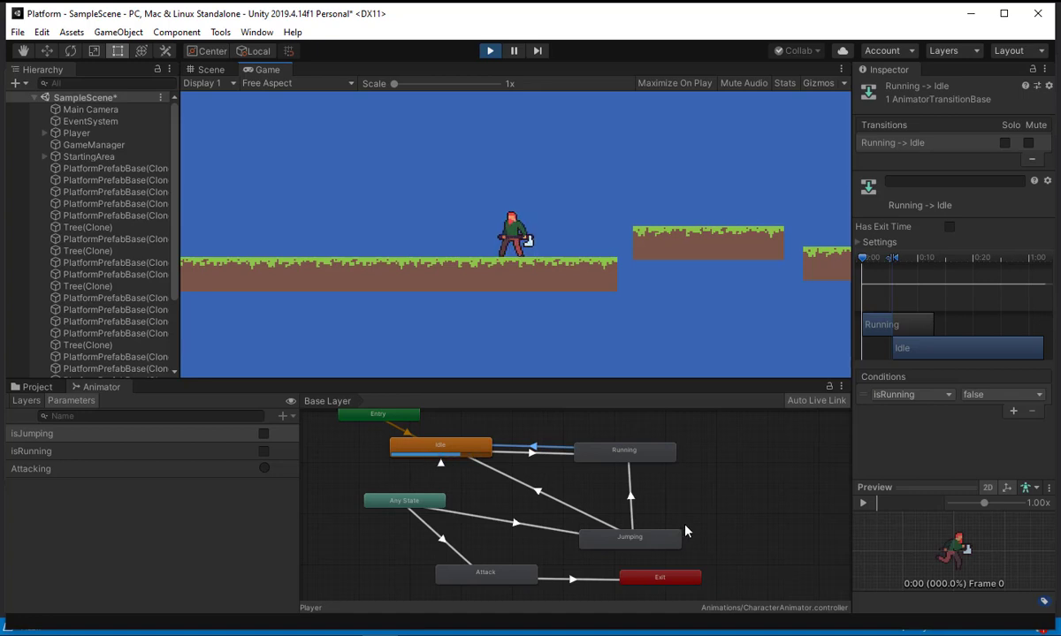
{"action": "key", "text": "Right"}
{"action": "key", "text": "space"}
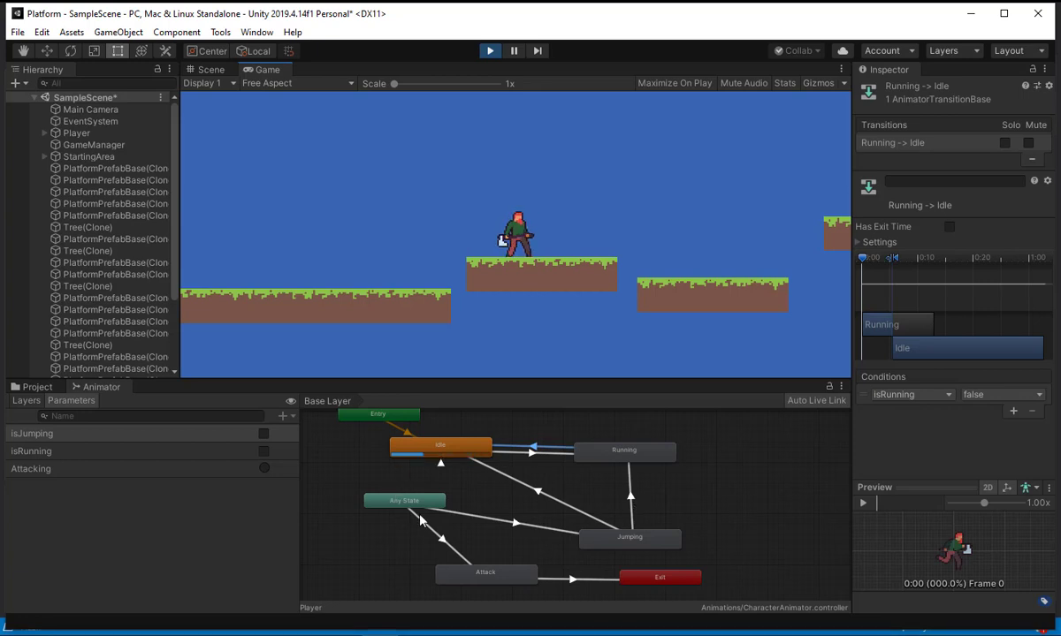
{"action": "key", "text": "d"}
{"action": "key", "text": "space"}
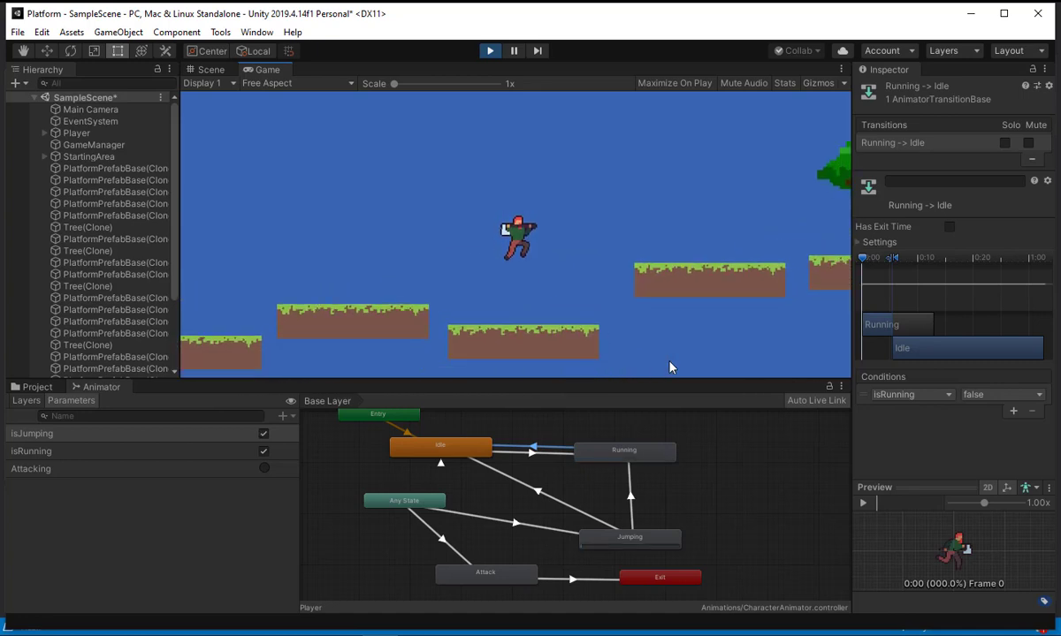
{"action": "key", "text": "a"}
{"action": "key", "text": "space"}
{"action": "key", "text": "Right"}
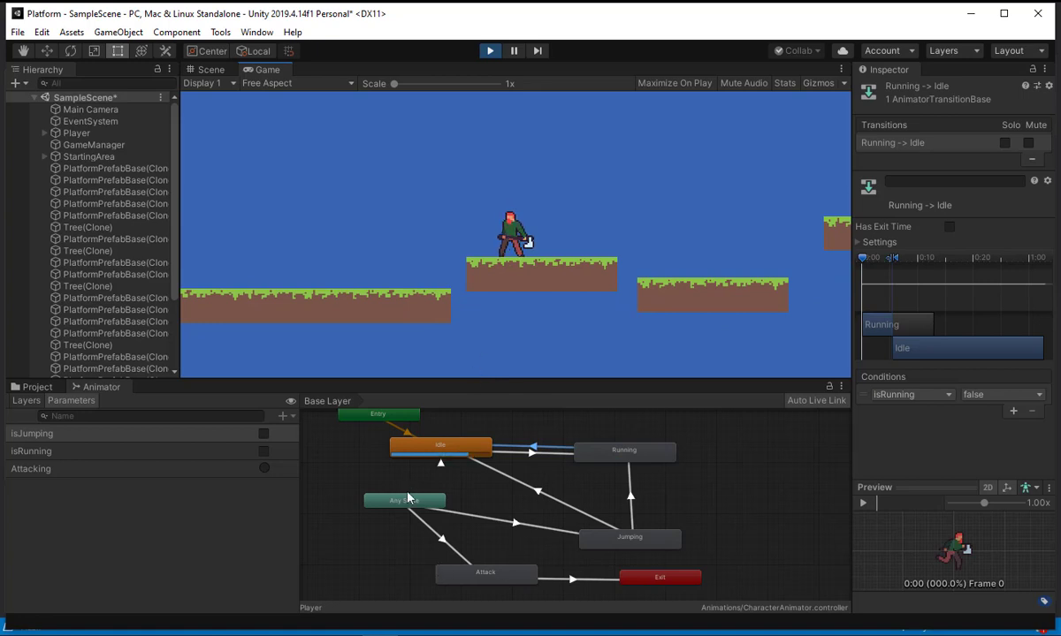
Step: Attack while running and jumping with the character to watch the Attack state trigger from any state
{"action": "key", "text": "Left"}
{"action": "key", "text": "Right"}
{"action": "left_click", "coordinate": [588, 285]}
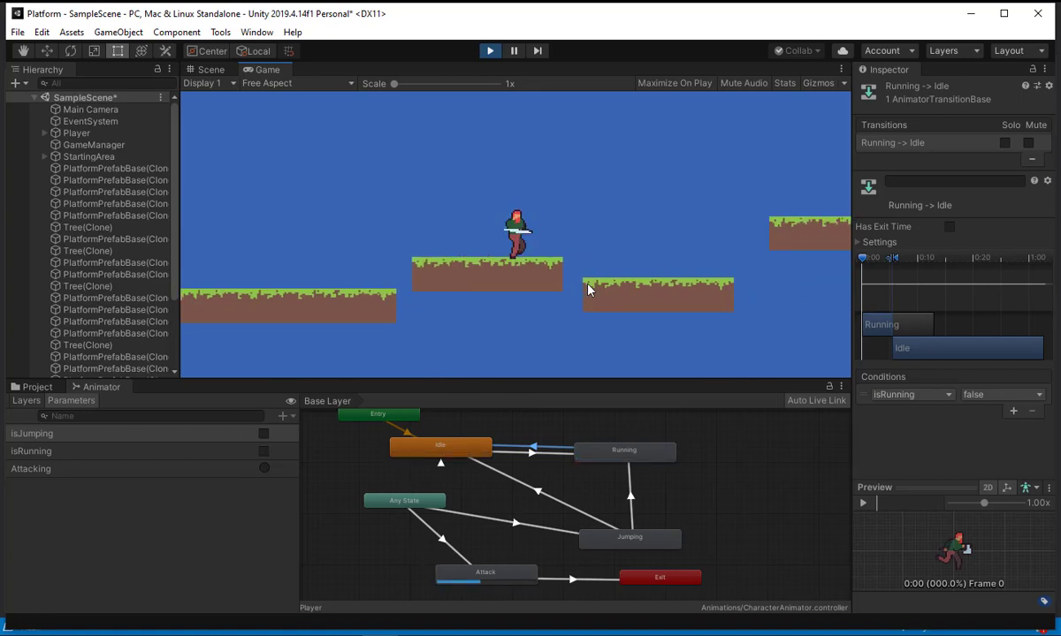
{"action": "key", "text": "Right"}
{"action": "key", "text": "Left"}
{"action": "key", "text": "space"}
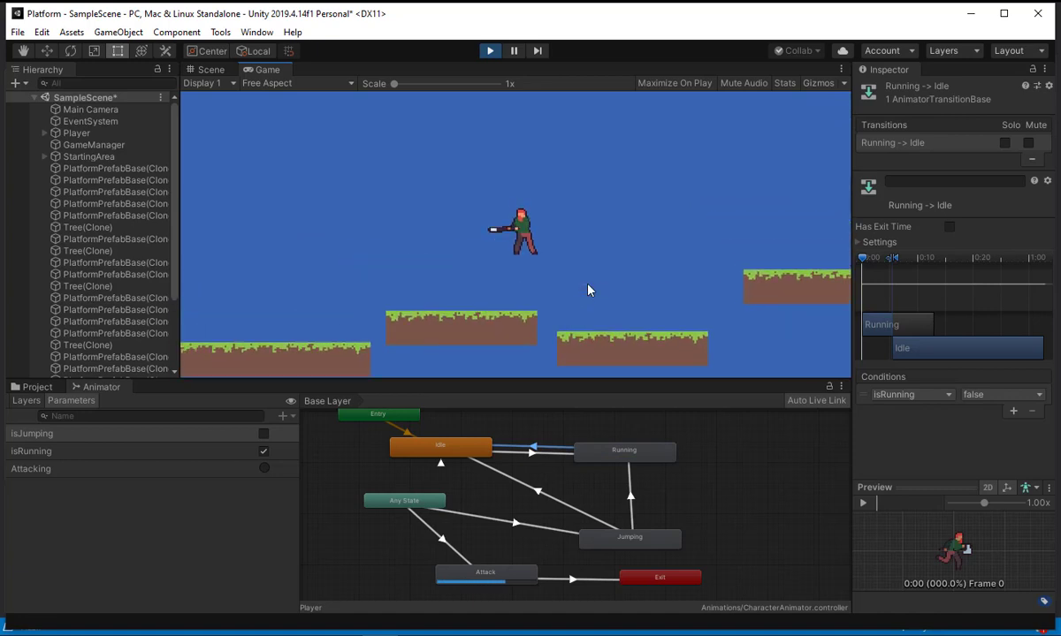
{"action": "key", "text": "Right"}
{"action": "key", "text": "space"}
{"action": "left_click", "coordinate": [588, 283]}
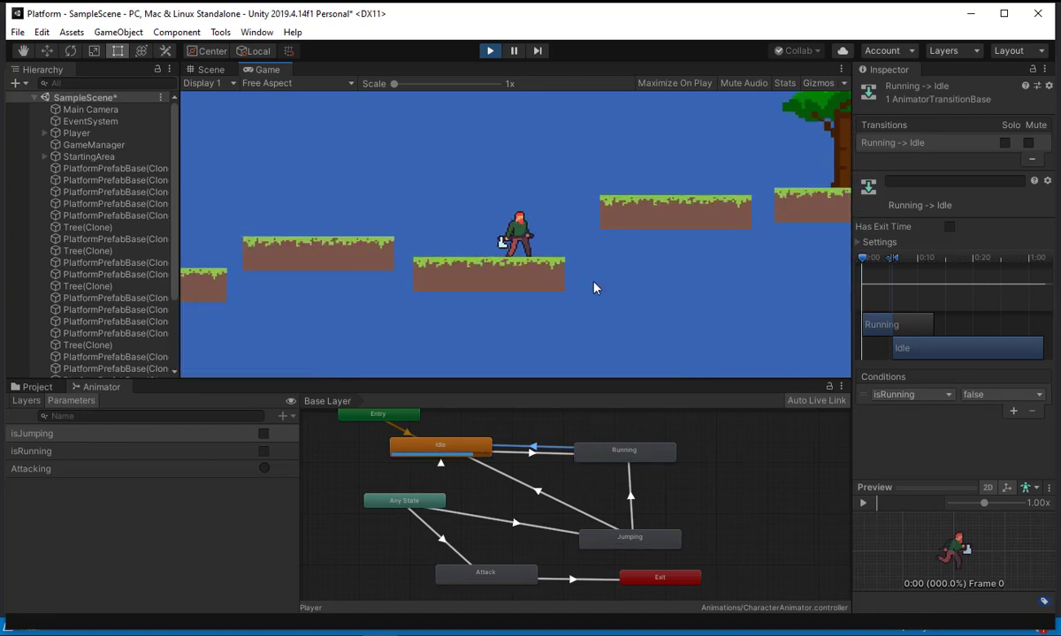
Step: Attack, run and jump with the character across the platforms to watch the Attack and Jumping states being entered from Any State
{"action": "left_click", "coordinate": [594, 288]}
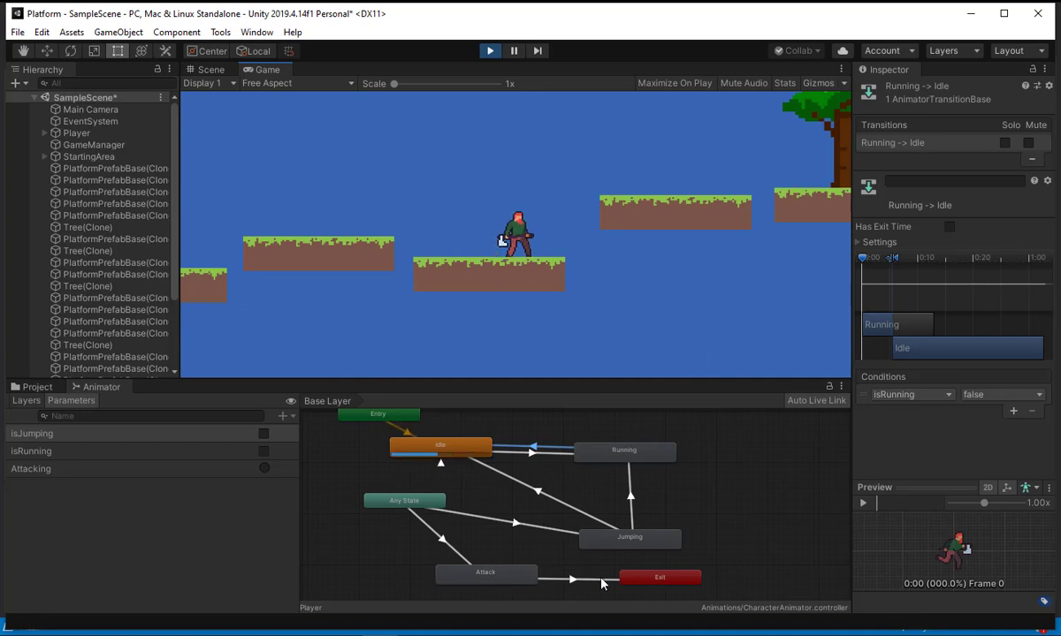
{"action": "left_click", "coordinate": [475, 229]}
{"action": "key", "text": "Left"}
{"action": "key", "text": "space"}
{"action": "key", "text": "Left"}
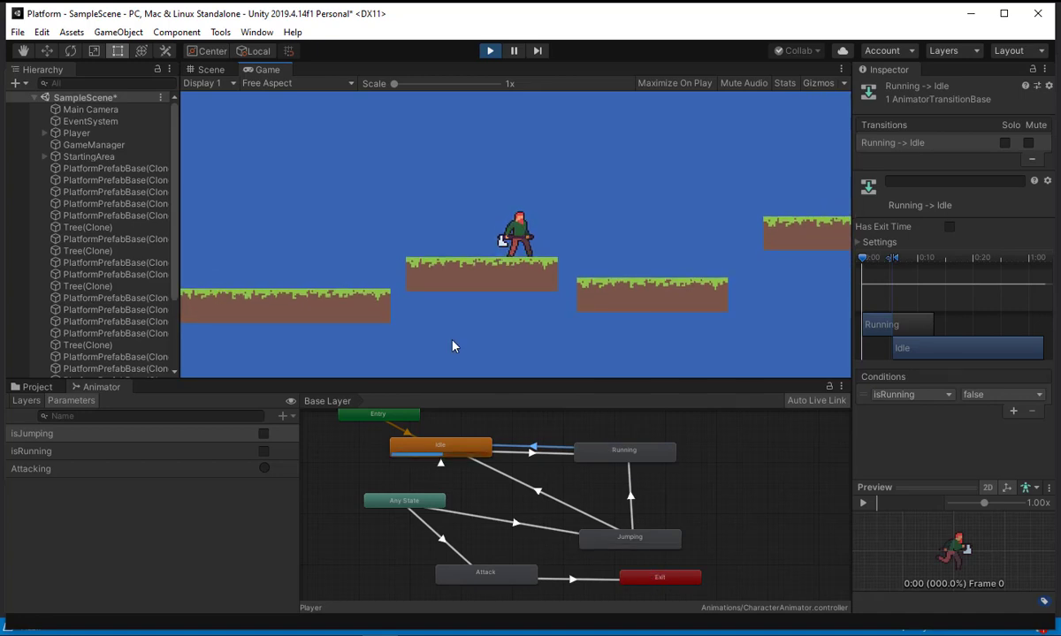
{"action": "left_click", "coordinate": [681, 274]}
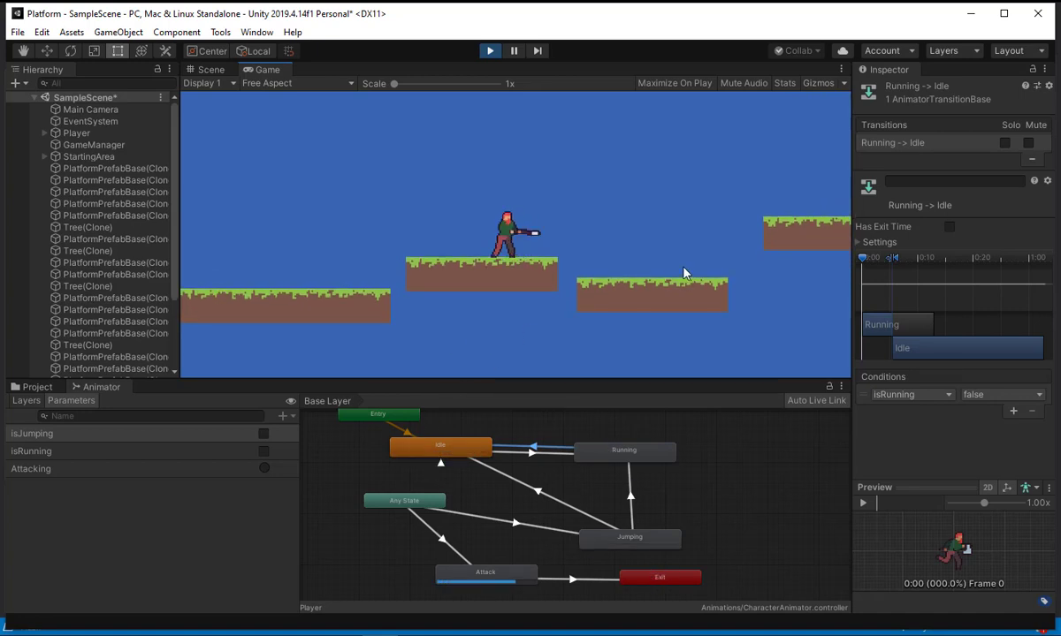
{"action": "key", "text": "Right"}
{"action": "key", "text": "space"}
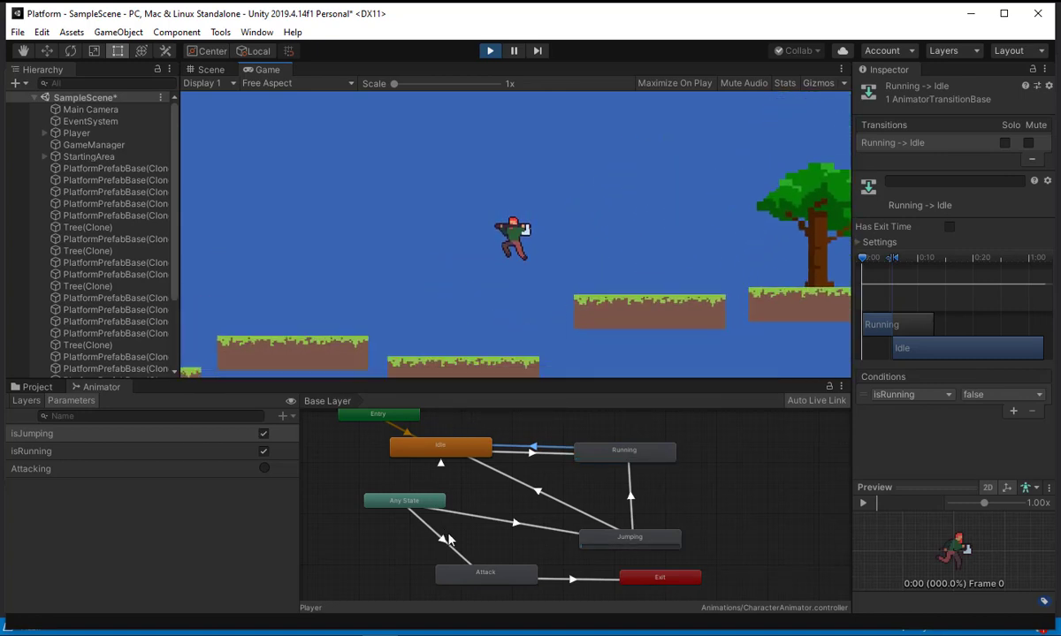
{"action": "key", "text": "space"}
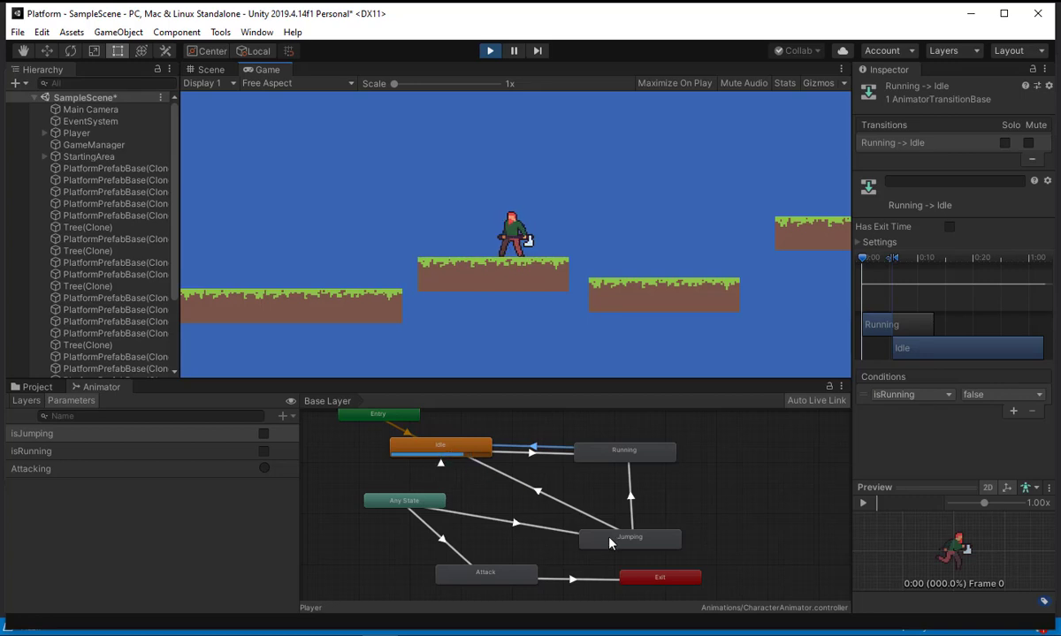
Step: Select the Idle state, and run and jump the character to watch the graph move between Idle, Running and Jumping
{"action": "right_click", "coordinate": [445, 447]}
{"action": "left_click", "coordinate": [651, 434]}
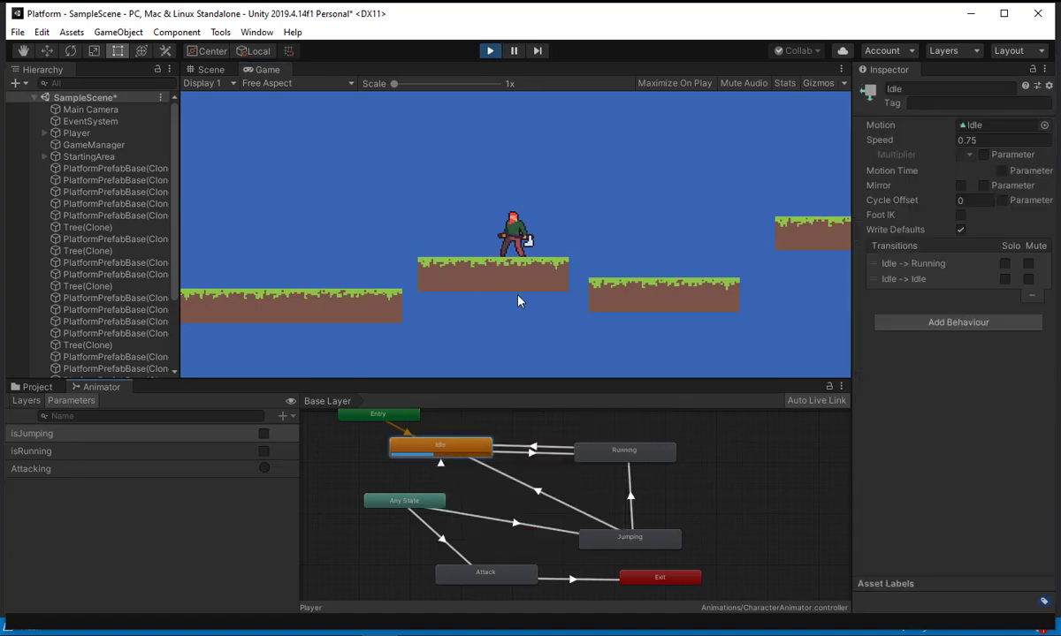
{"action": "left_click", "coordinate": [528, 248]}
{"action": "key", "text": "a"}
{"action": "key", "text": "d"}
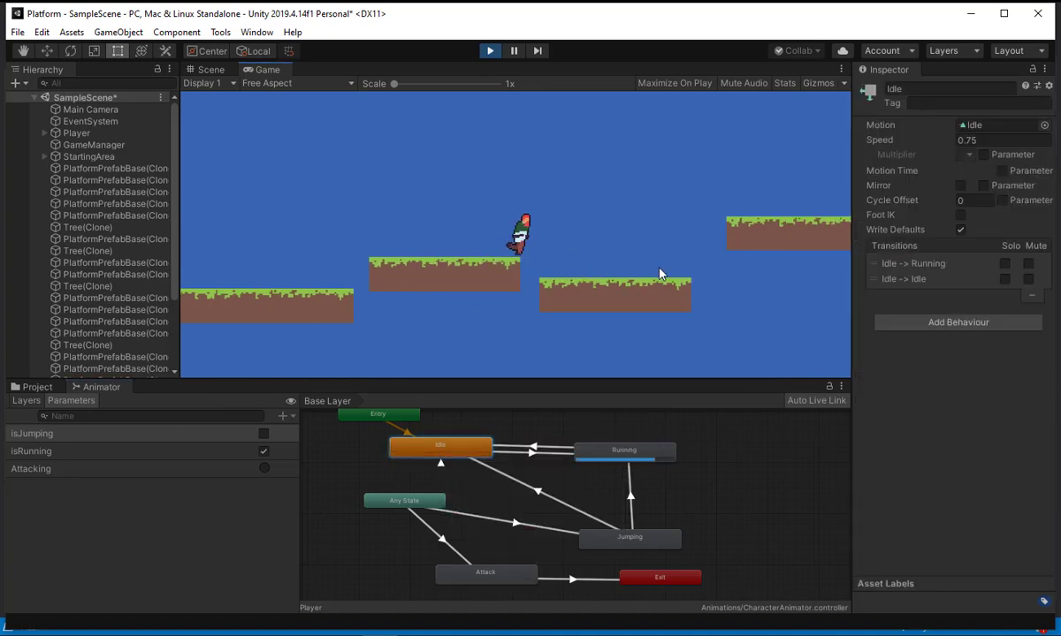
{"action": "key", "text": "a"}
{"action": "key", "text": "space"}
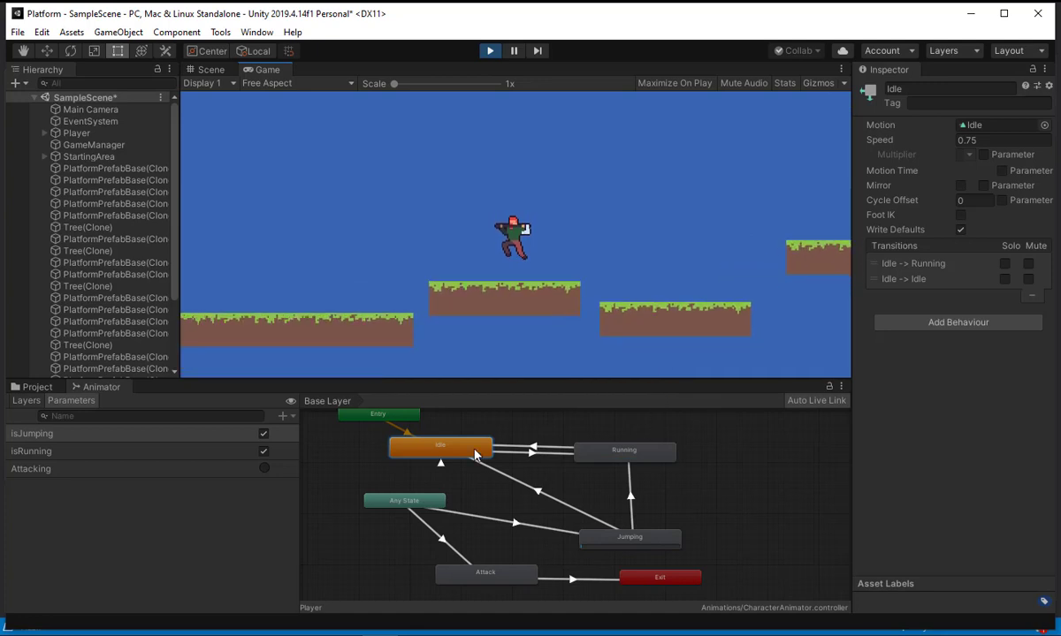
Step: Select the Running to Idle transition and widen the Inspector to show its timeline and isRunning condition in more room
{"action": "right_click", "coordinate": [473, 448]}
{"action": "left_click", "coordinate": [714, 433]}
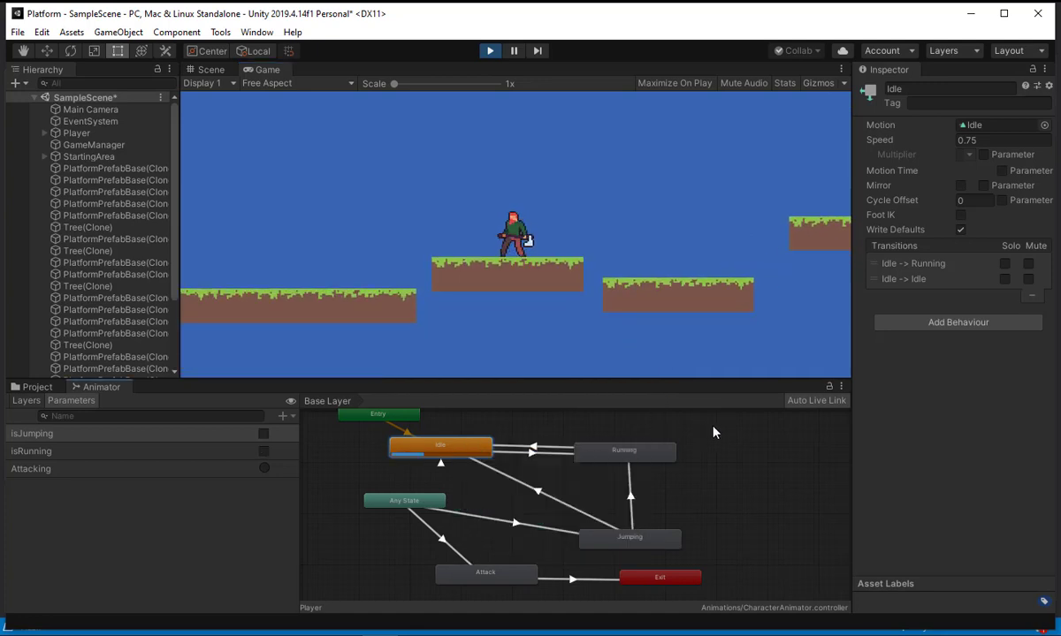
{"action": "left_click", "coordinate": [541, 454]}
{"action": "left_click", "coordinate": [543, 451]}
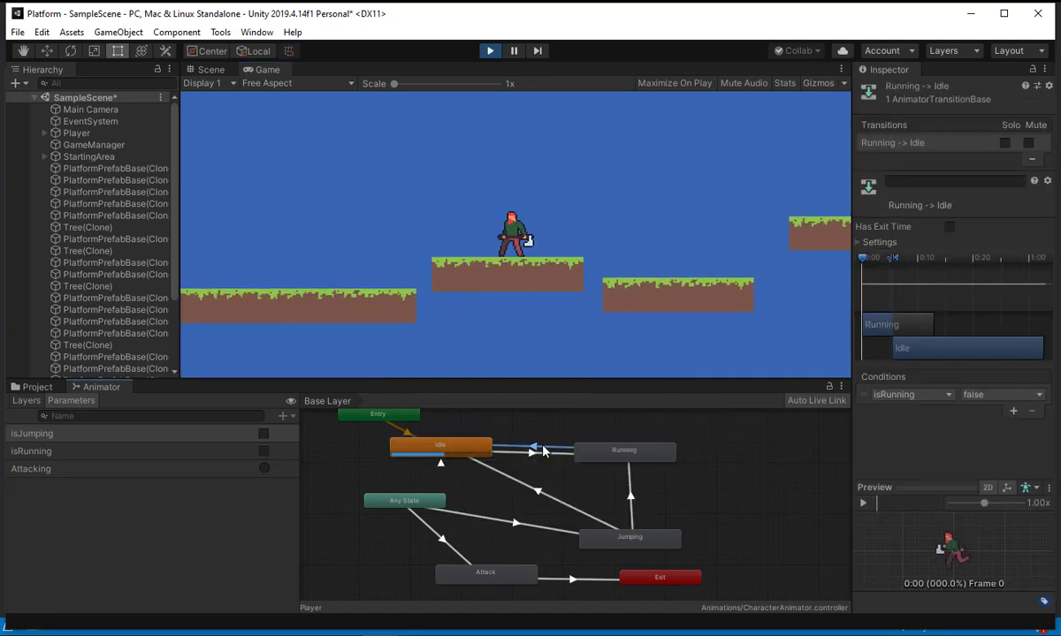
{"action": "left_click", "coordinate": [543, 451]}
{"action": "left_click", "coordinate": [542, 451]}
{"action": "left_click_drag", "start_coordinate": [848, 278], "coordinate": [730, 280]}
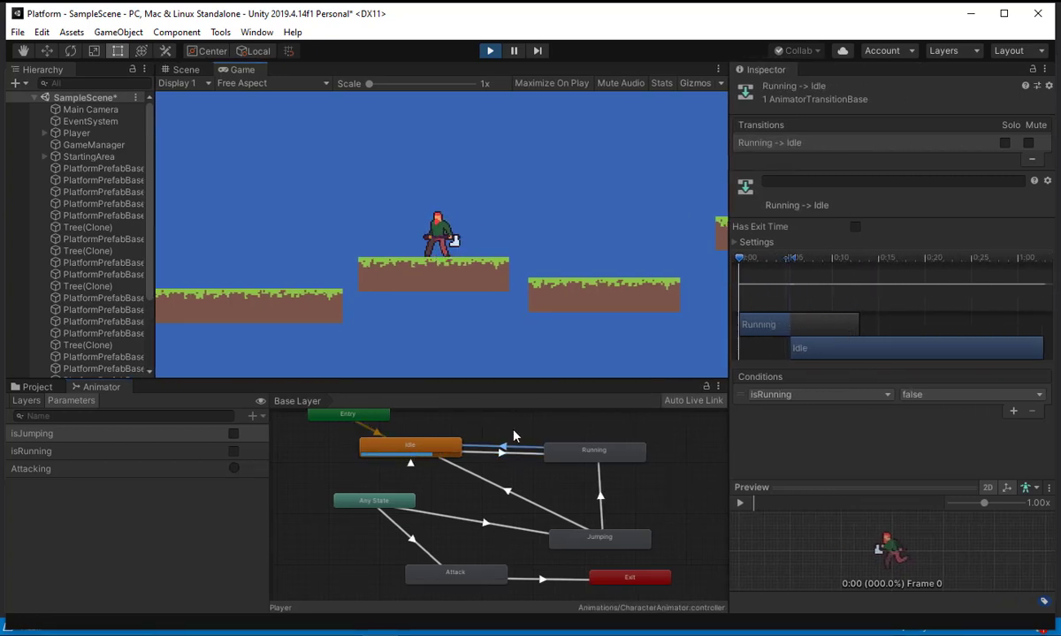
Step: Run and jump the character with the Running to Idle transition selected to compare its condition with the live state changes
{"action": "left_click", "coordinate": [522, 275]}
{"action": "key", "text": "d"}
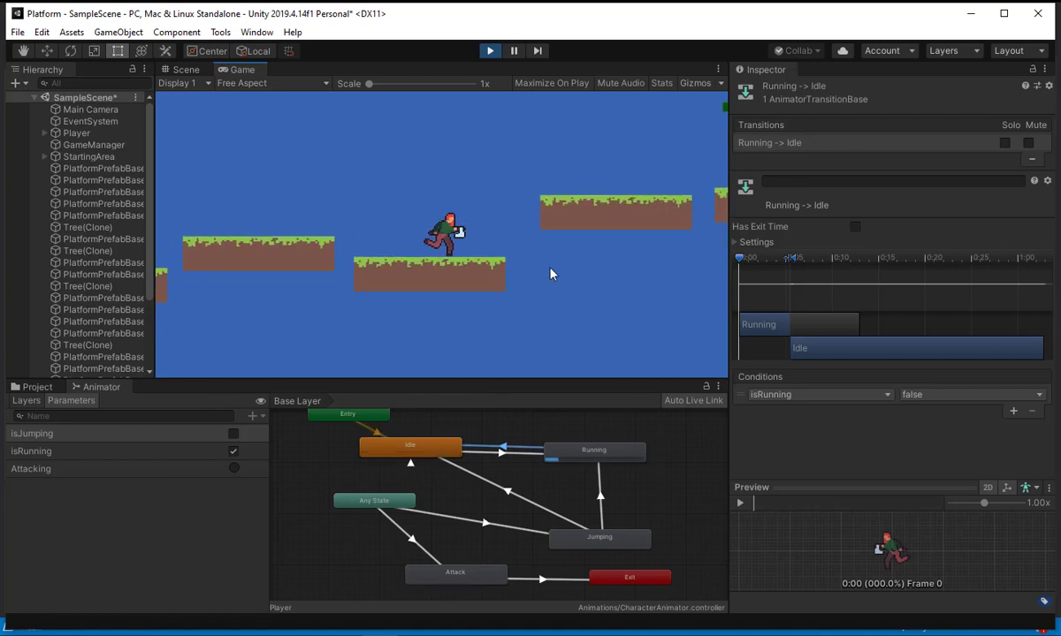
{"action": "key", "text": "a"}
{"action": "key", "text": "space"}
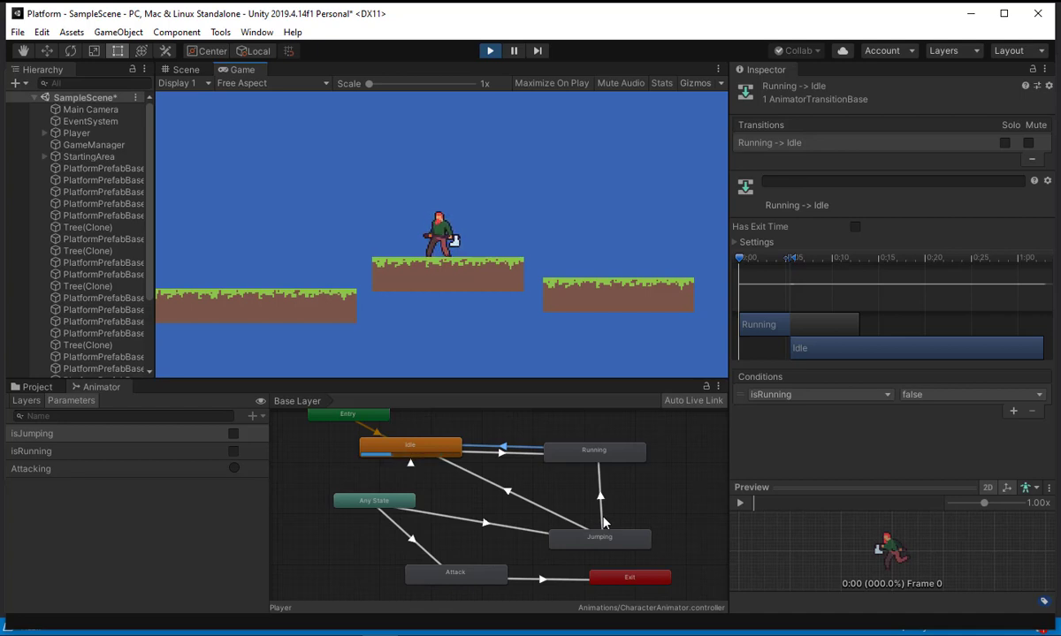
Step: Fit the complete state graph in the Animator view and exit Play mode
{"action": "scroll", "coordinate": [607, 515], "scroll_direction": "down", "scroll_amount": 3}
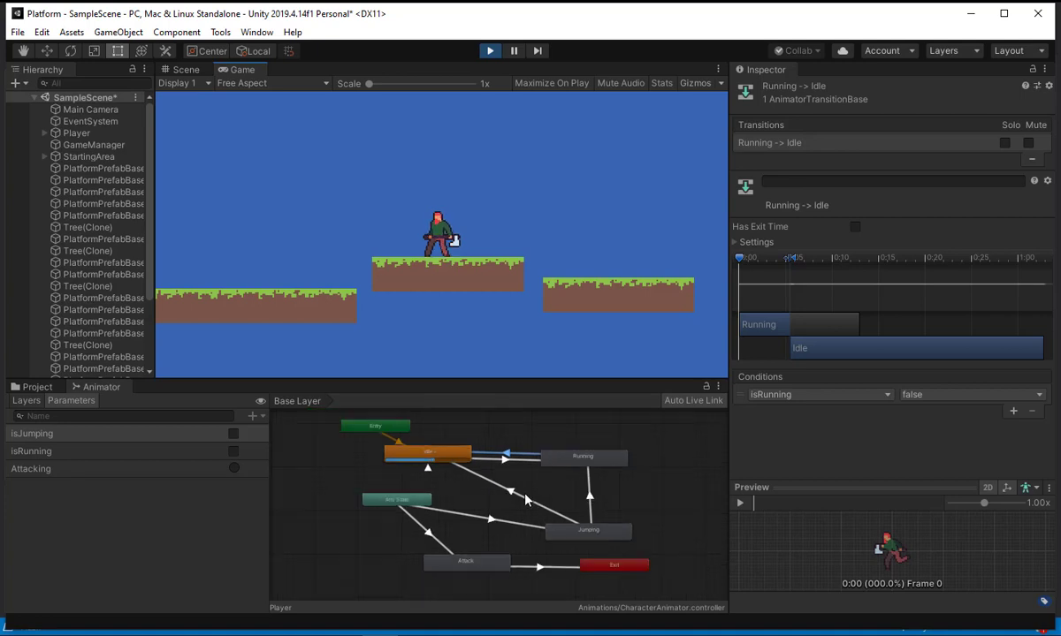
{"action": "scroll", "coordinate": [520, 504], "scroll_direction": "up", "scroll_amount": 4}
{"action": "scroll", "coordinate": [520, 504], "scroll_direction": "down", "scroll_amount": 2}
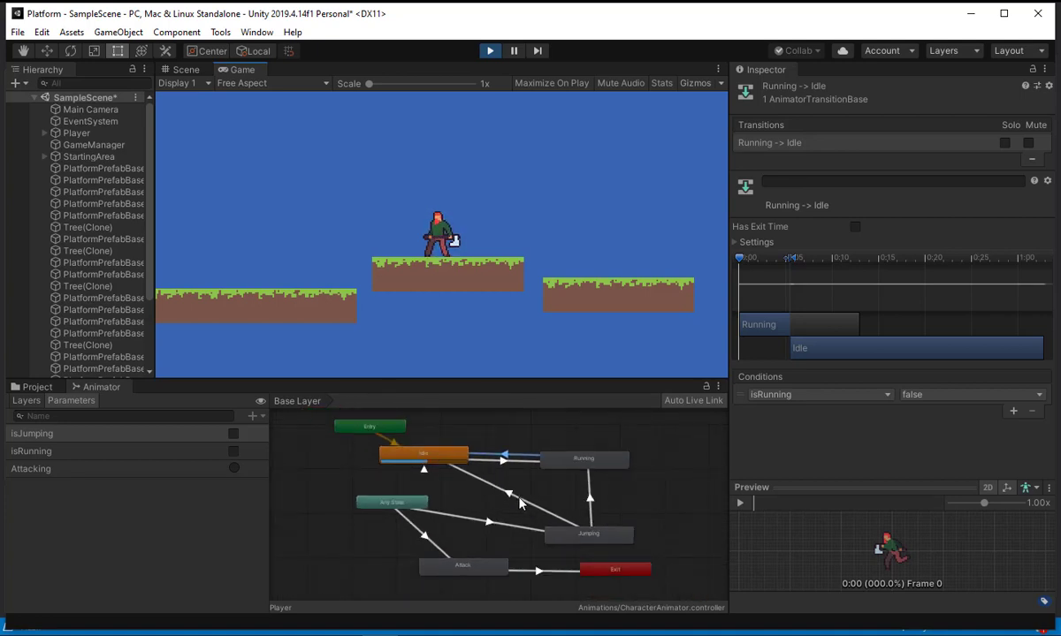
{"action": "left_click", "coordinate": [489, 52]}
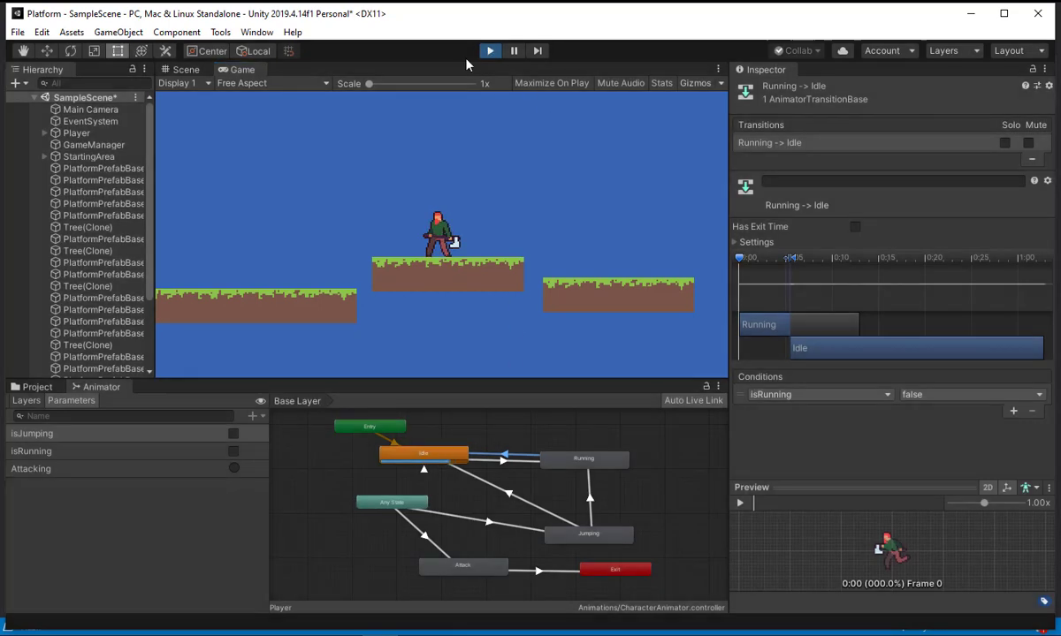